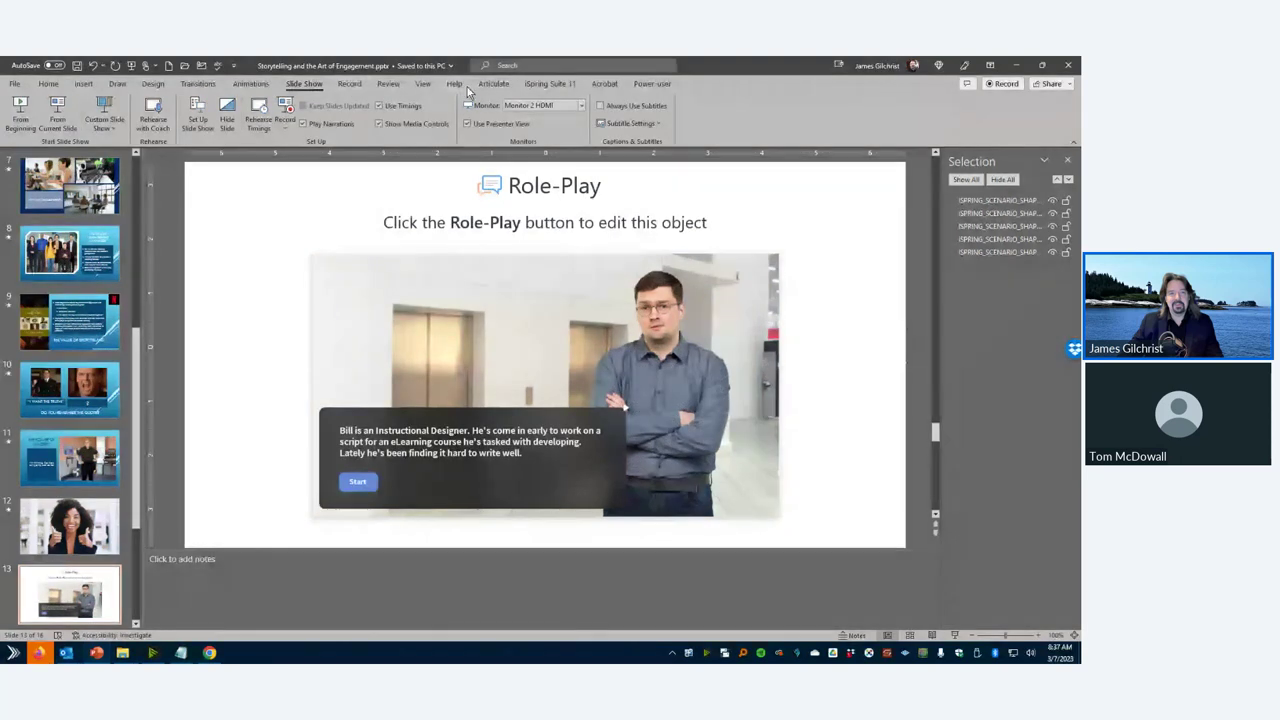
Step: Switch PowerPoint's ribbon to the iSpring Suite 11 tab for slide 13
{"action": "left_click", "coordinate": [556, 85]}
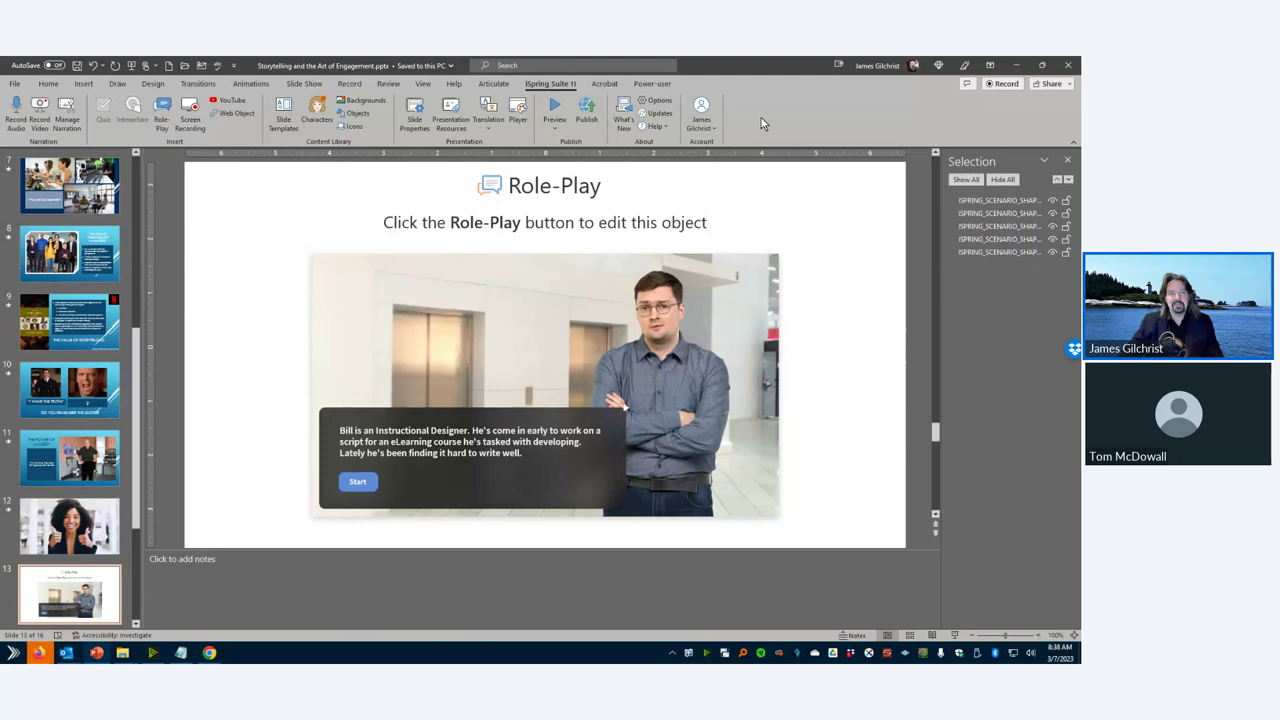
Step: Launch the Role-Play editor to open the slide's Bill role-play in TalkMaster
{"action": "left_click", "coordinate": [161, 115]}
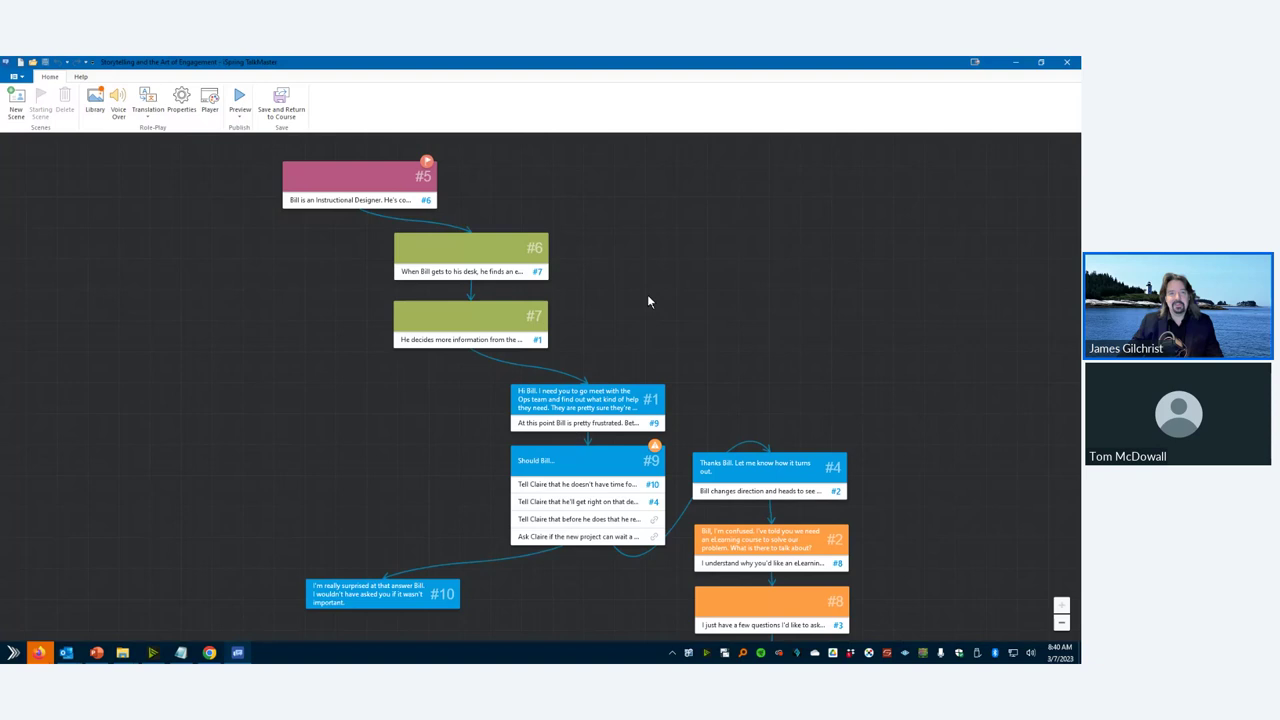
Step: Nudge the scene map and open scene #5, Bill's intro message, in its editor
{"action": "left_click_drag", "start_coordinate": [648, 299], "coordinate": [670, 296]}
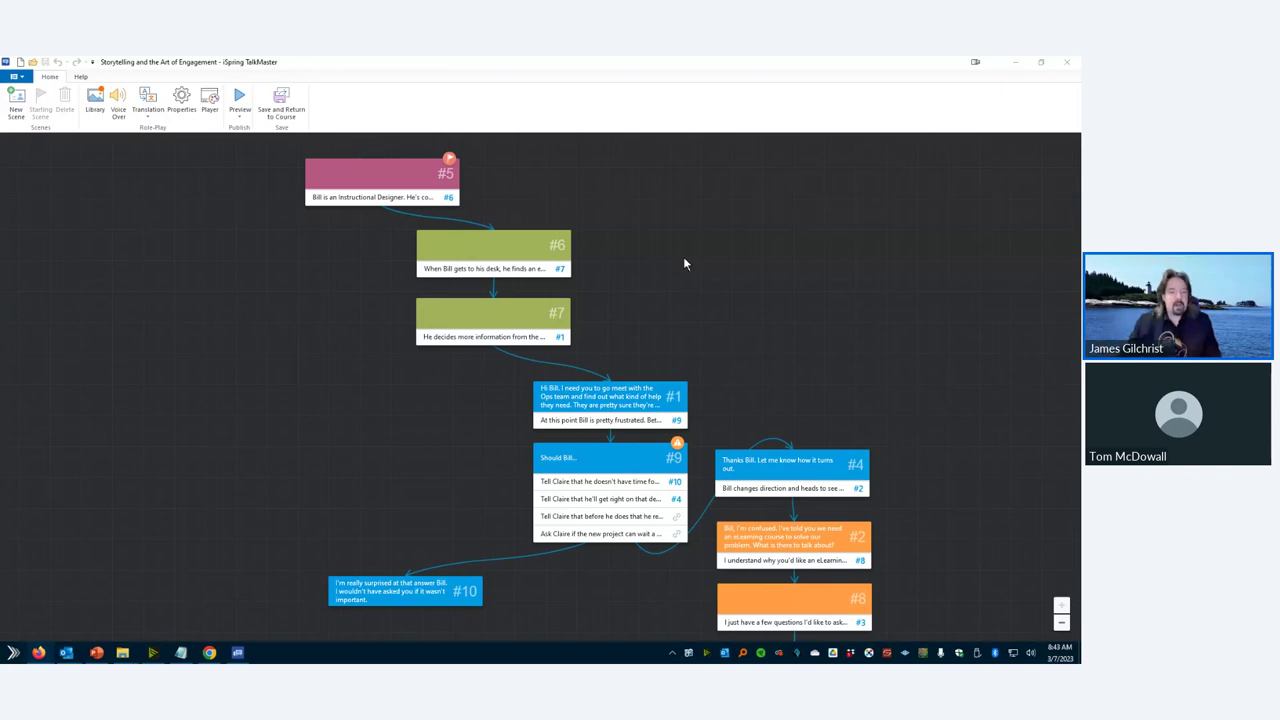
{"action": "double_click", "coordinate": [381, 175]}
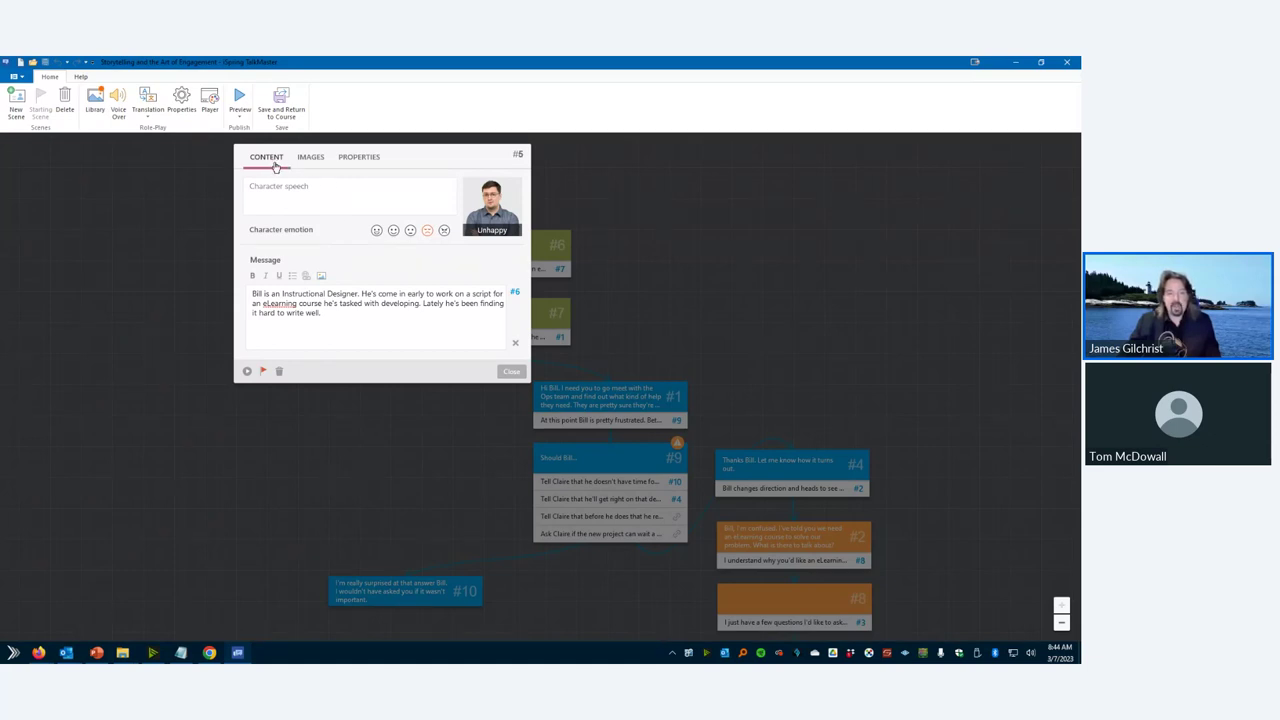
Step: Show scene #5's Properties with its Scene color swatches
{"action": "left_click", "coordinate": [359, 157]}
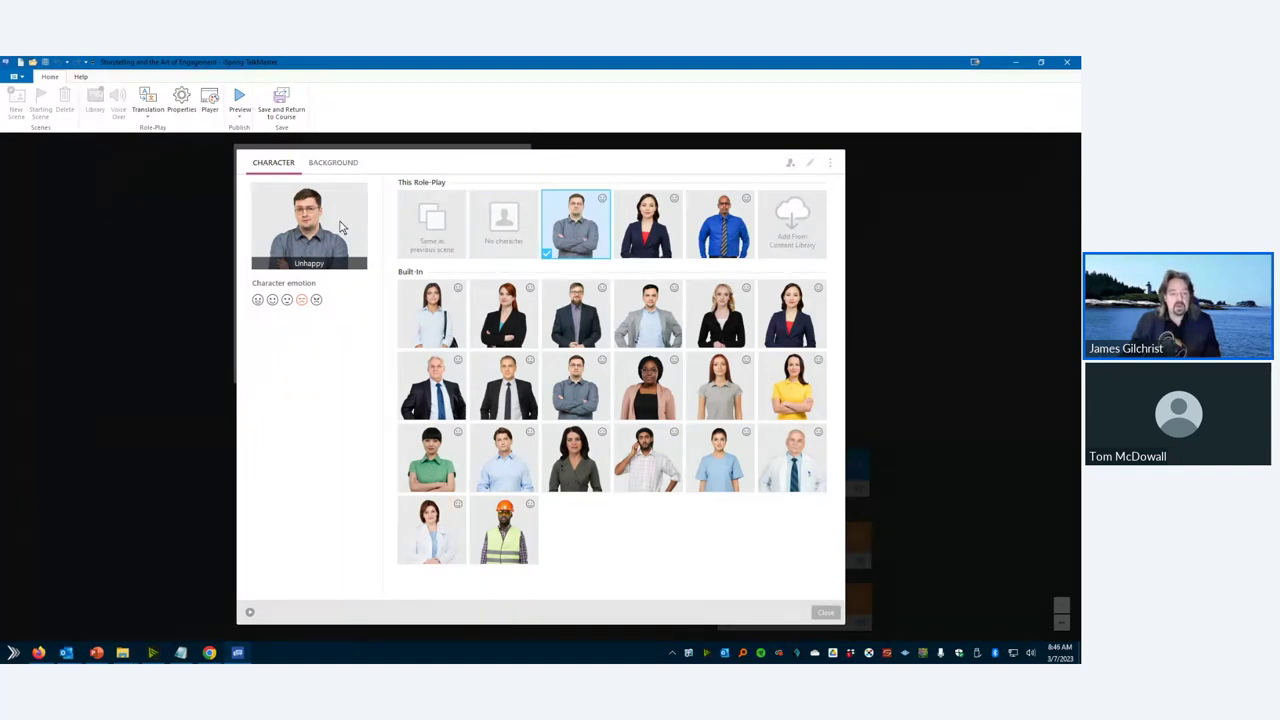
Step: Set the character's emotion to Angry and bring up the scene's background choices
{"action": "left_click", "coordinate": [316, 301]}
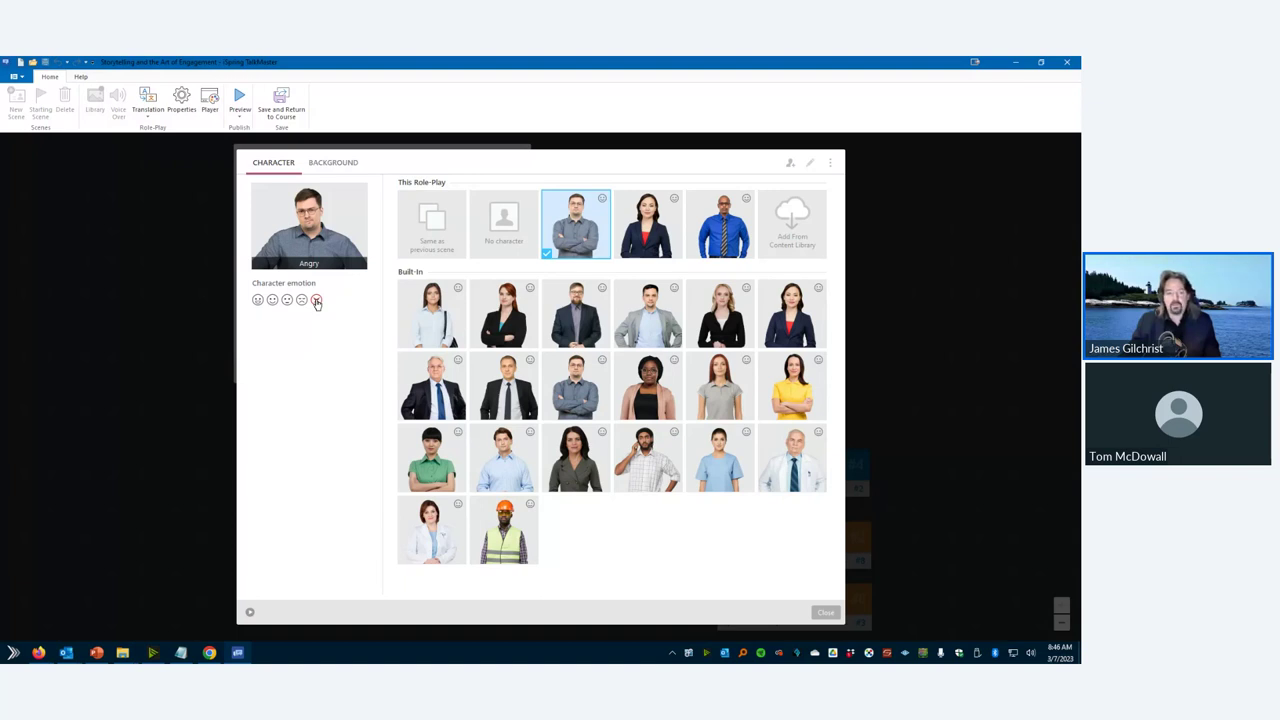
{"action": "left_click", "coordinate": [327, 167]}
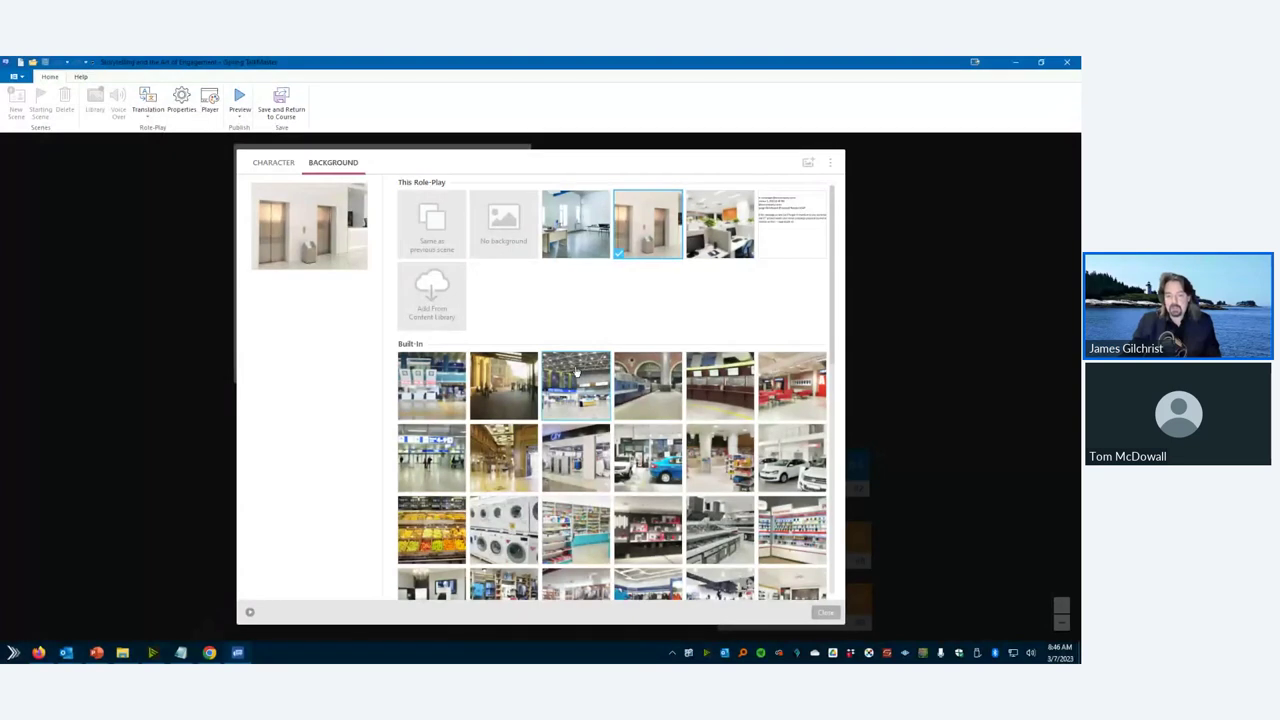
{"action": "scroll", "coordinate": [776, 400], "scroll_direction": "down", "scroll_amount": 5}
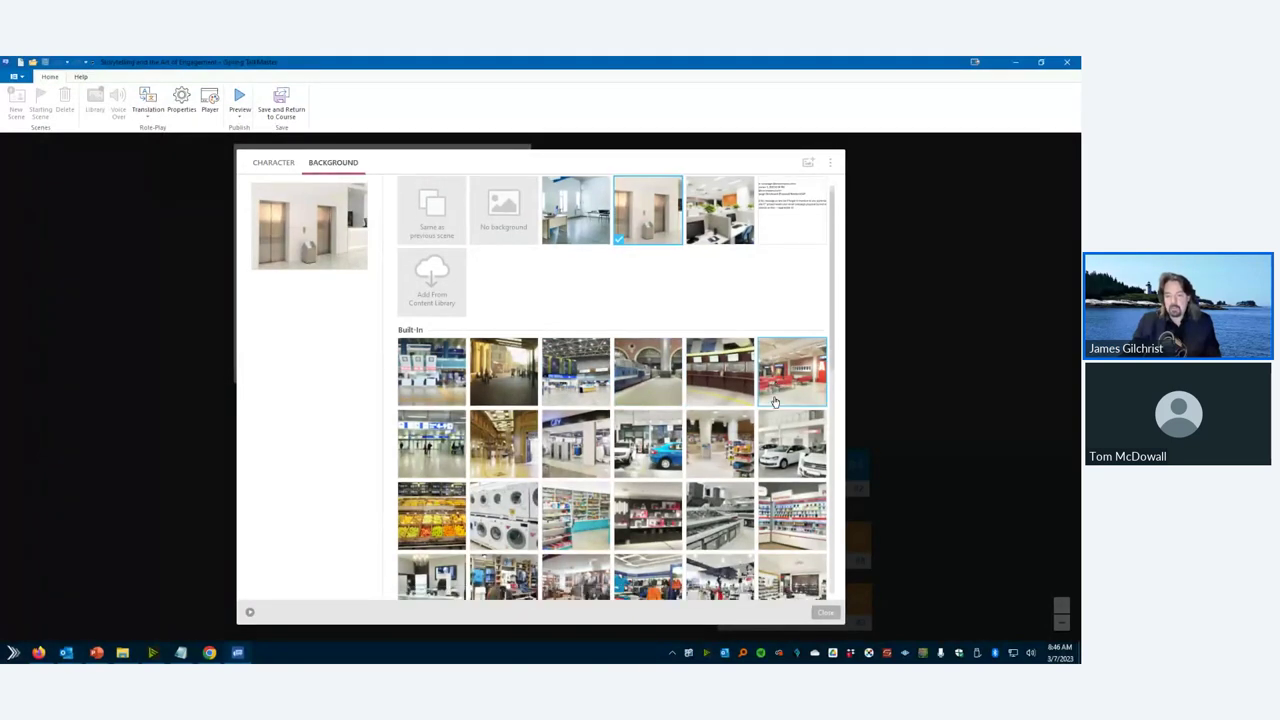
{"action": "scroll", "coordinate": [773, 400], "scroll_direction": "down", "scroll_amount": 3}
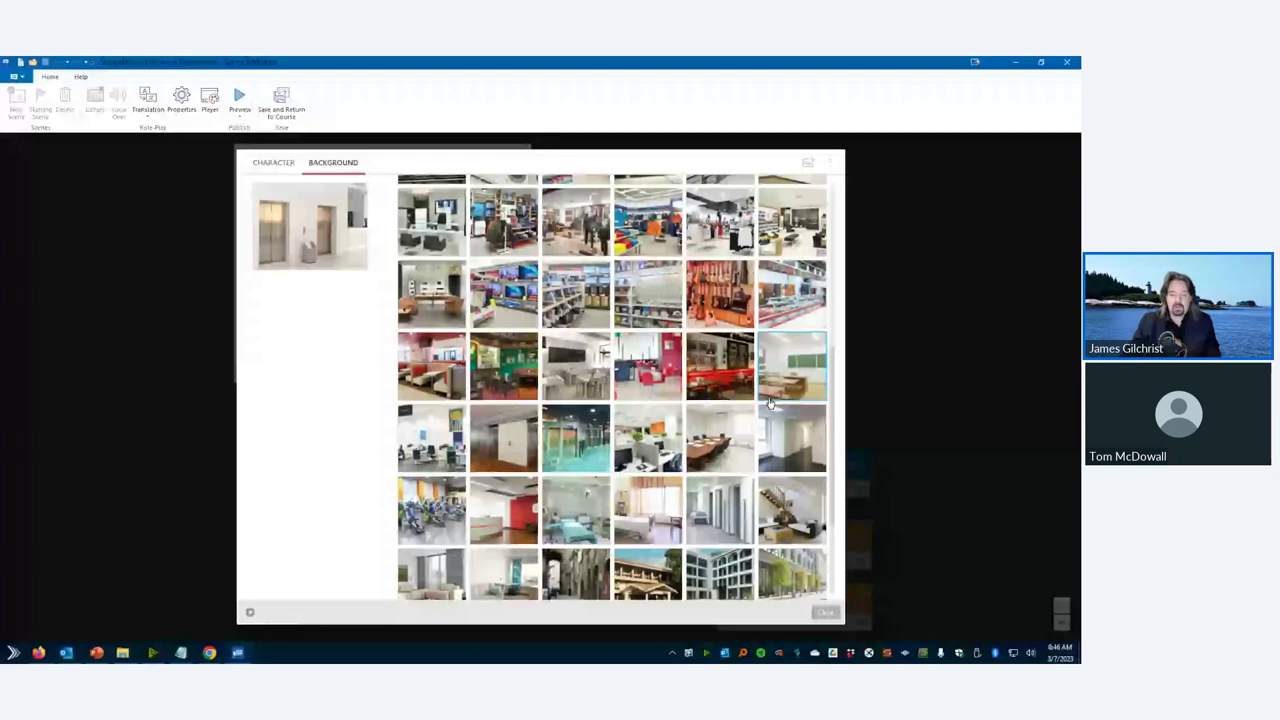
{"action": "scroll", "coordinate": [770, 402], "scroll_direction": "down", "scroll_amount": 3}
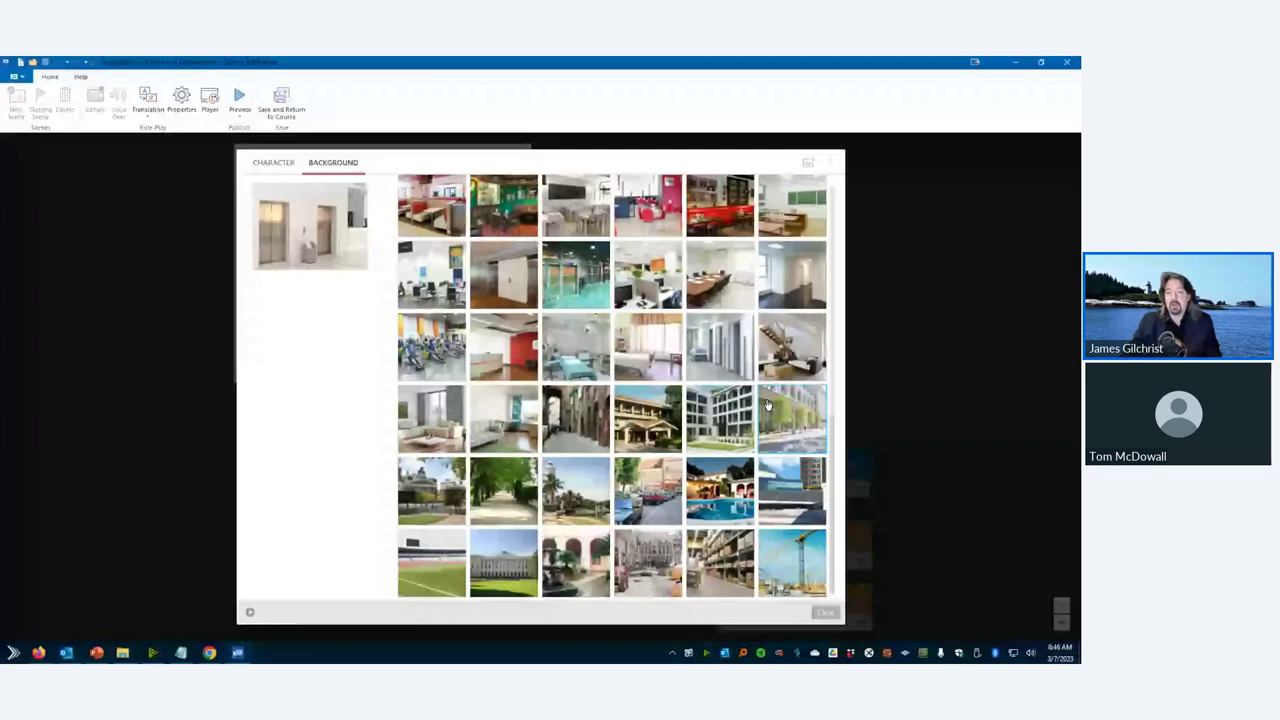
{"action": "scroll", "coordinate": [768, 404], "scroll_direction": "up", "scroll_amount": 10}
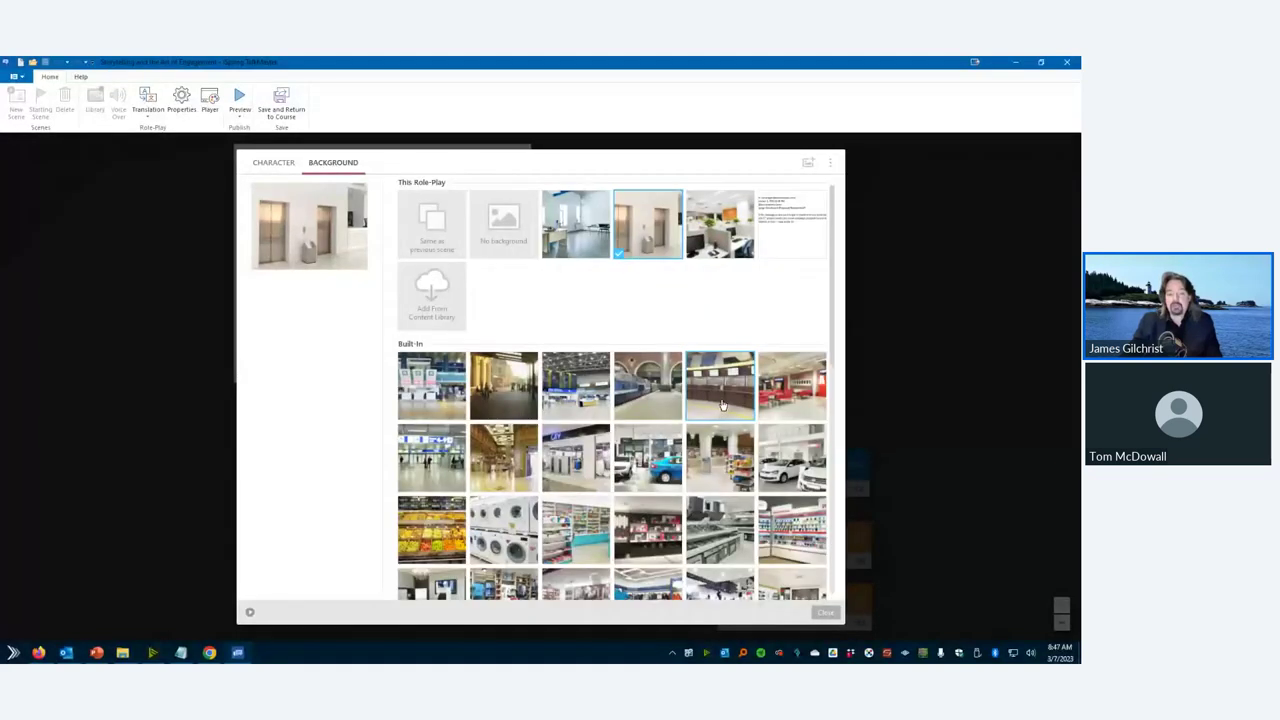
Step: Browse the Content Library's Offices (Illustration) backgrounds, then clear the office filter
{"action": "left_click", "coordinate": [431, 296]}
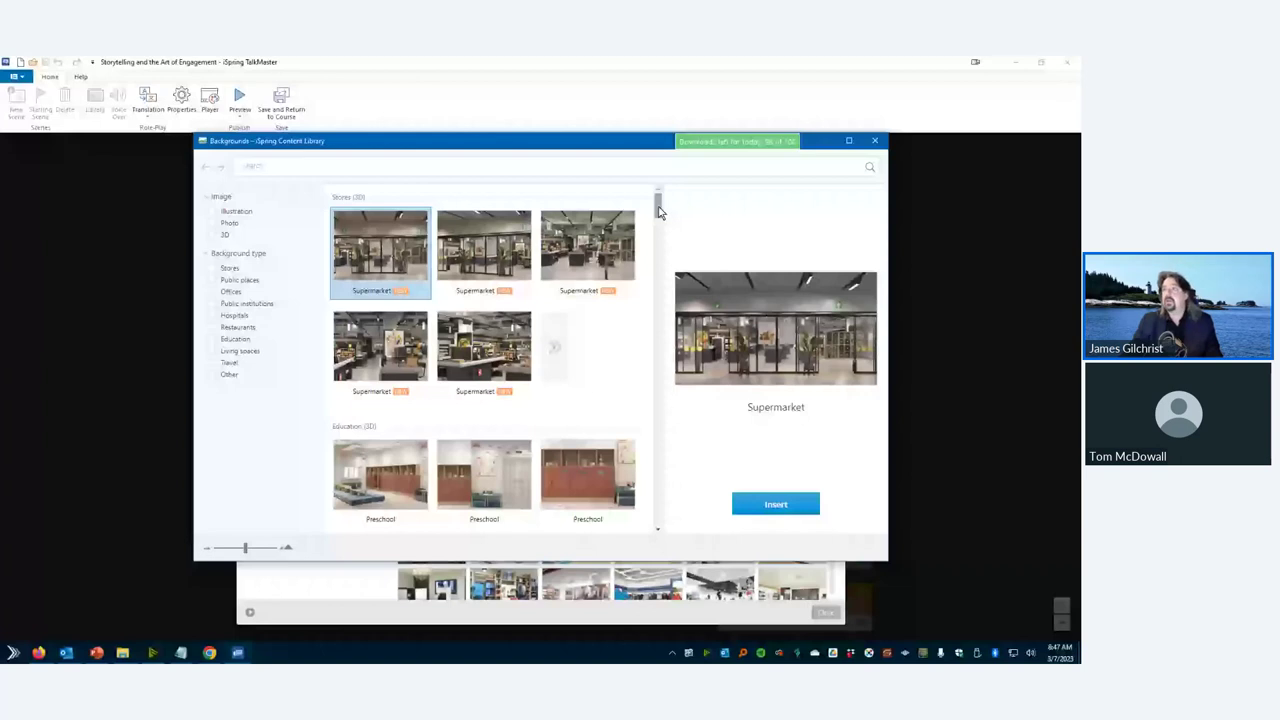
{"action": "left_click_drag", "start_coordinate": [659, 210], "coordinate": [659, 290]}
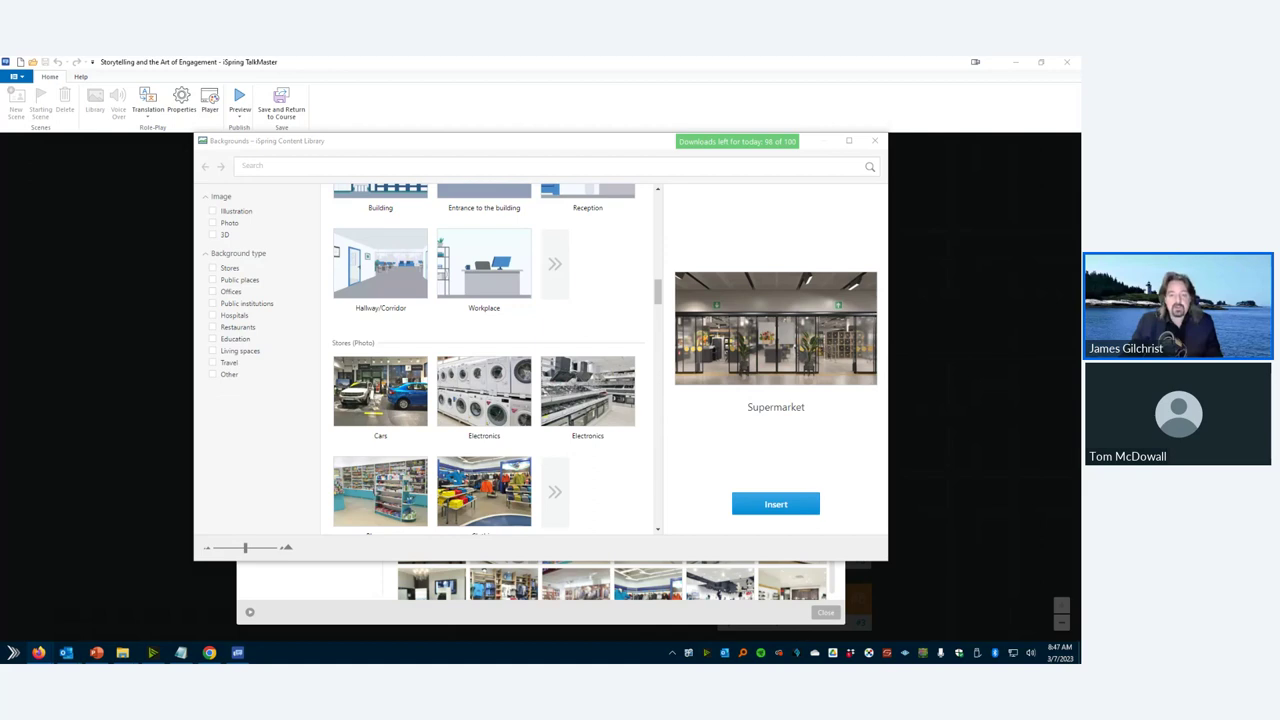
{"action": "scroll", "coordinate": [471, 397], "scroll_direction": "up", "scroll_amount": 1}
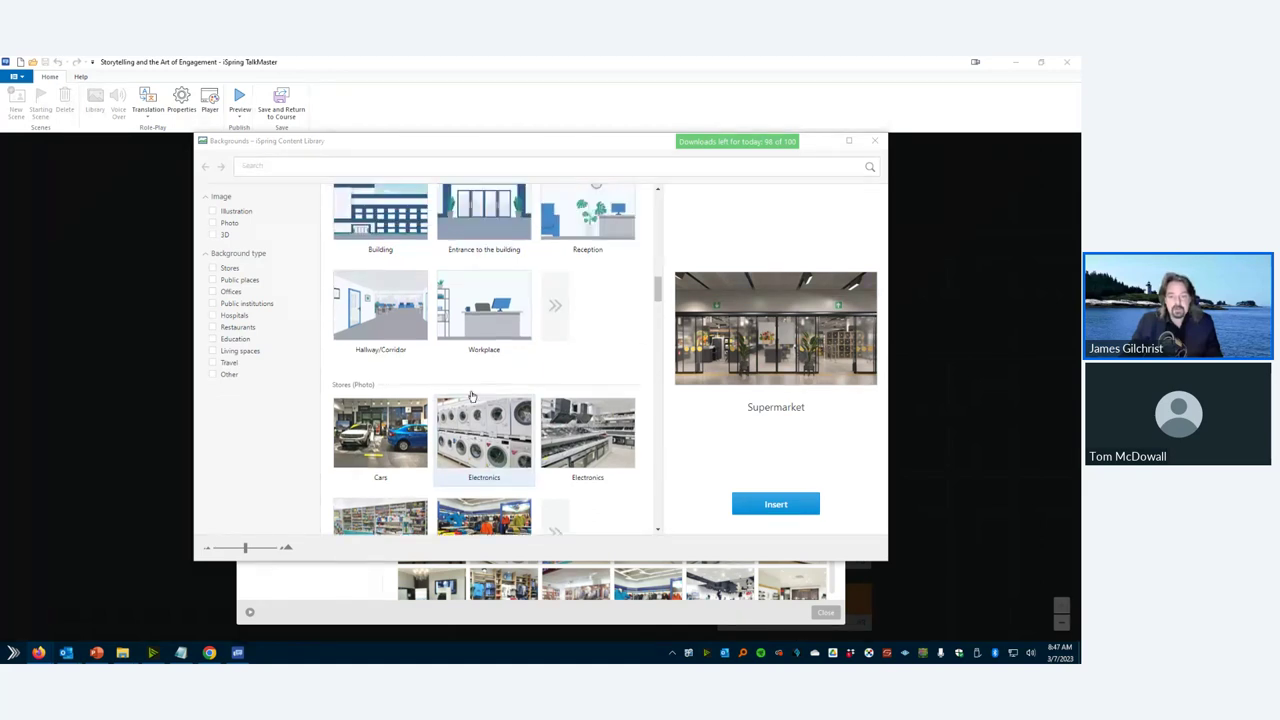
{"action": "scroll", "coordinate": [471, 397], "scroll_direction": "up", "scroll_amount": 2}
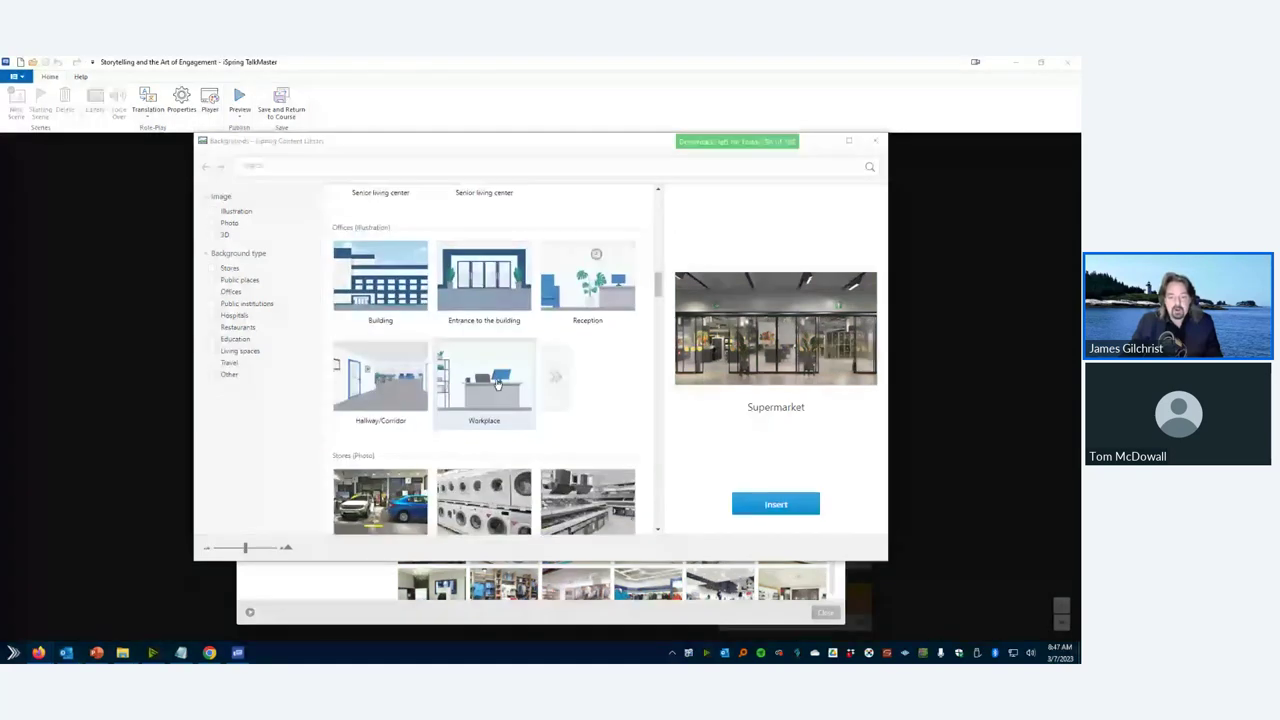
{"action": "left_click", "coordinate": [554, 379]}
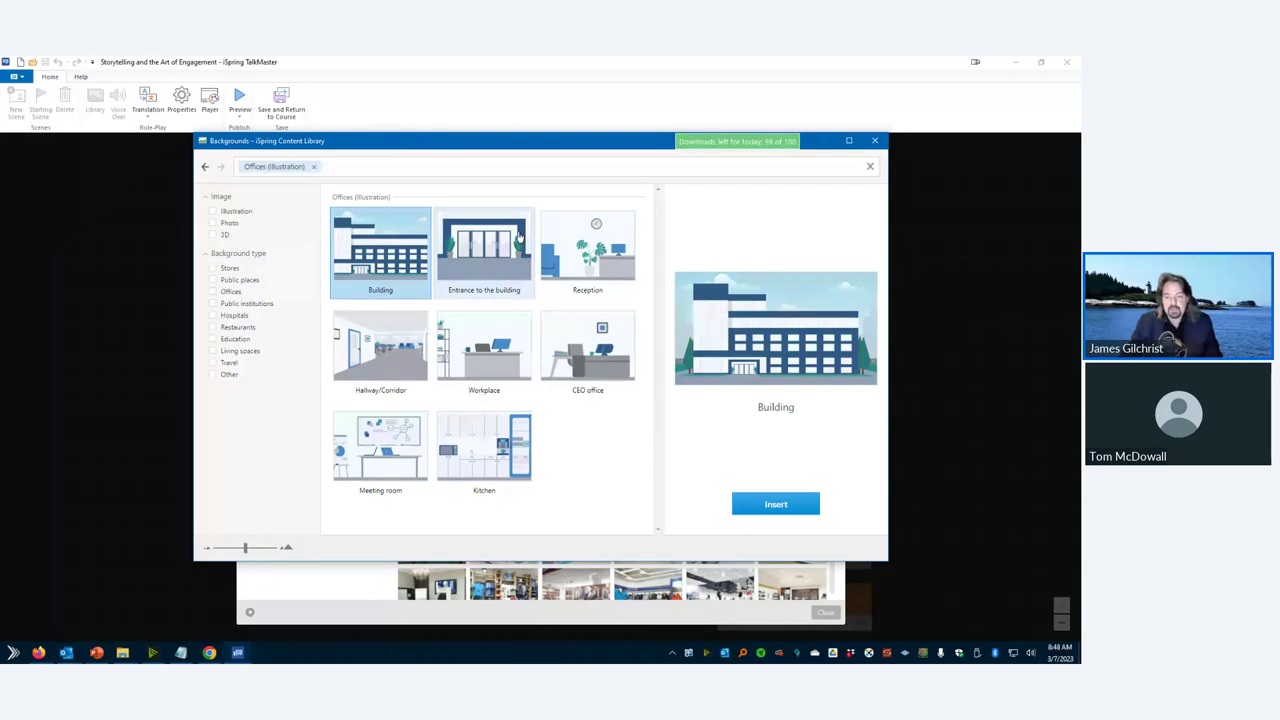
{"action": "left_click", "coordinate": [205, 168]}
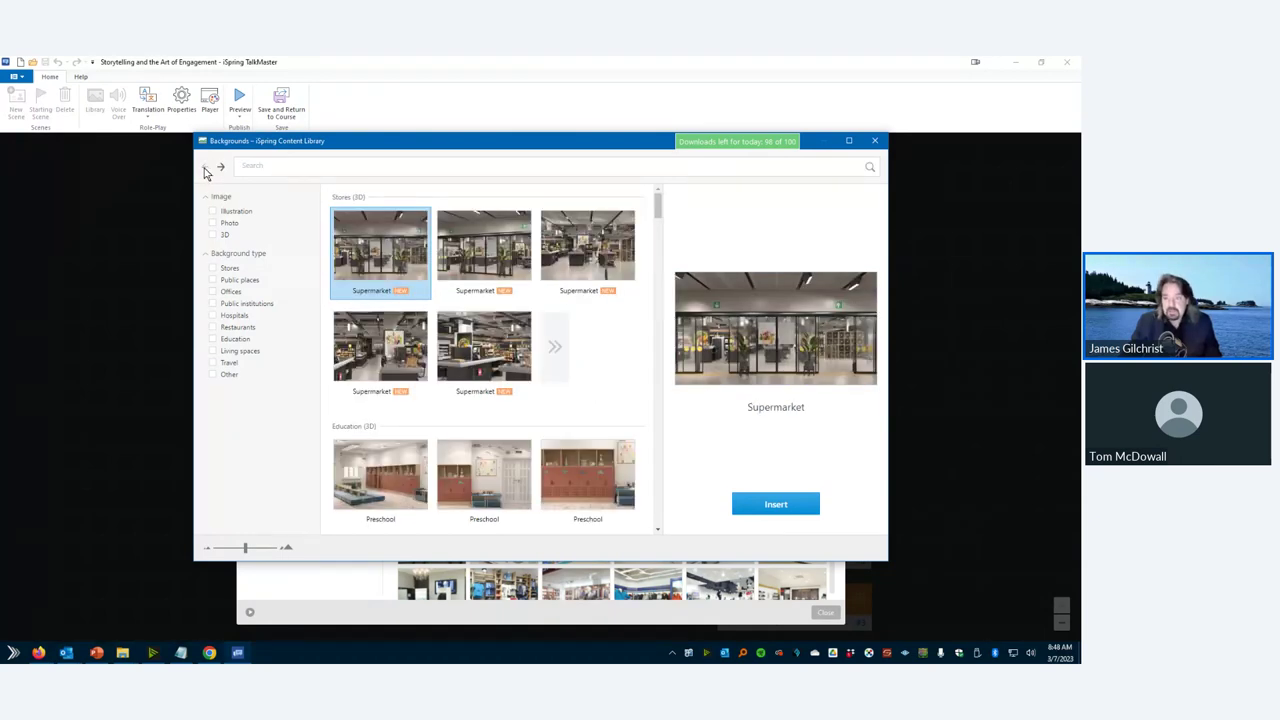
Step: Try the email image as scene #5's backdrop, then settle on the elevator lobby background
{"action": "left_click", "coordinate": [875, 143]}
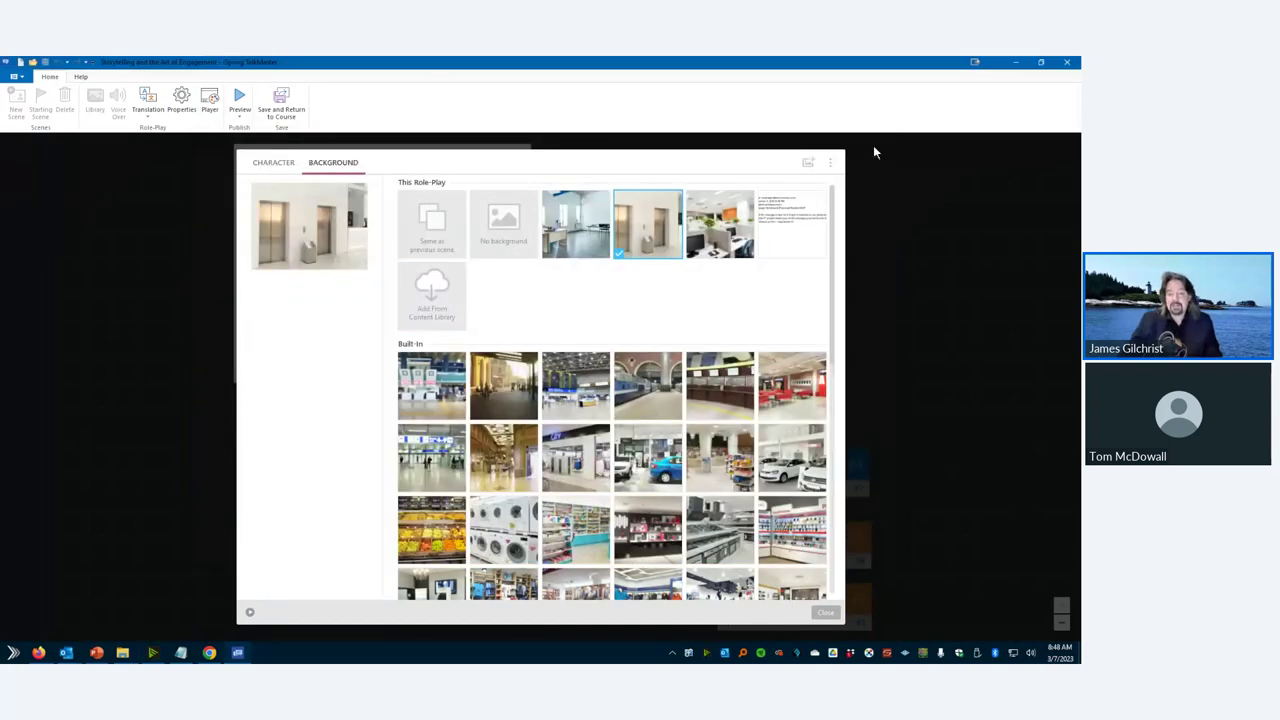
{"action": "left_click", "coordinate": [792, 244]}
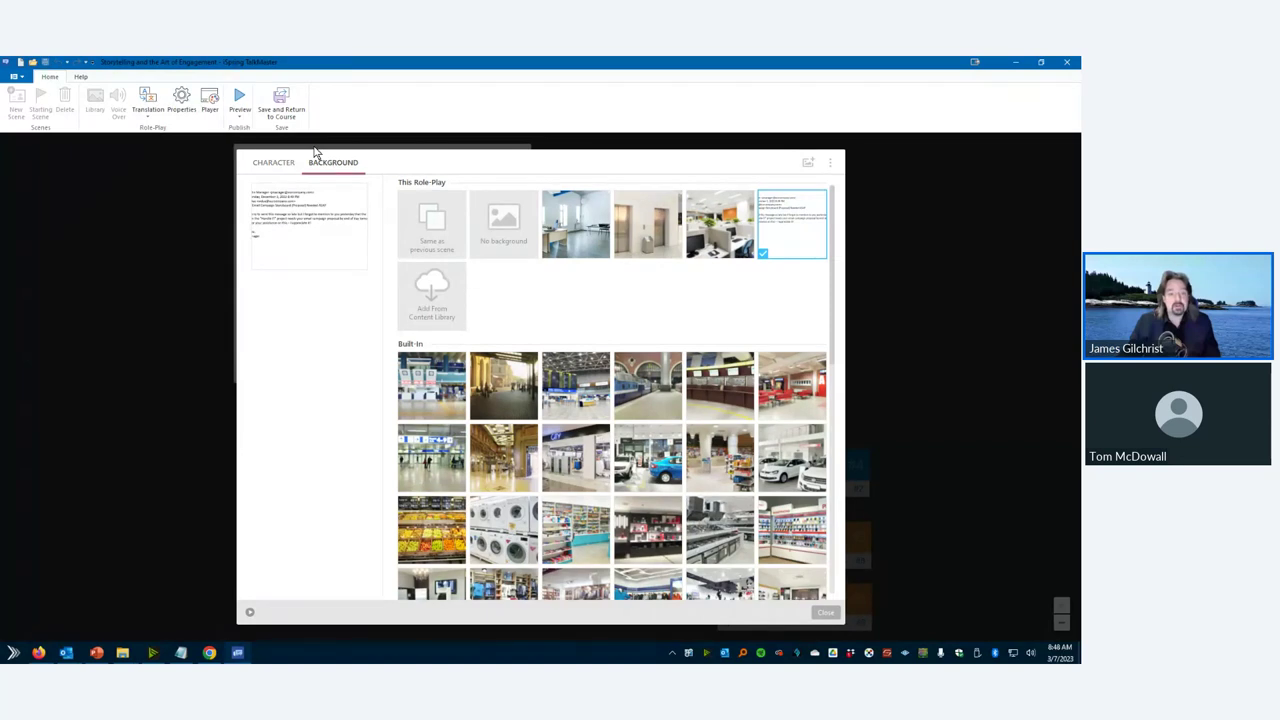
{"action": "left_click", "coordinate": [287, 166]}
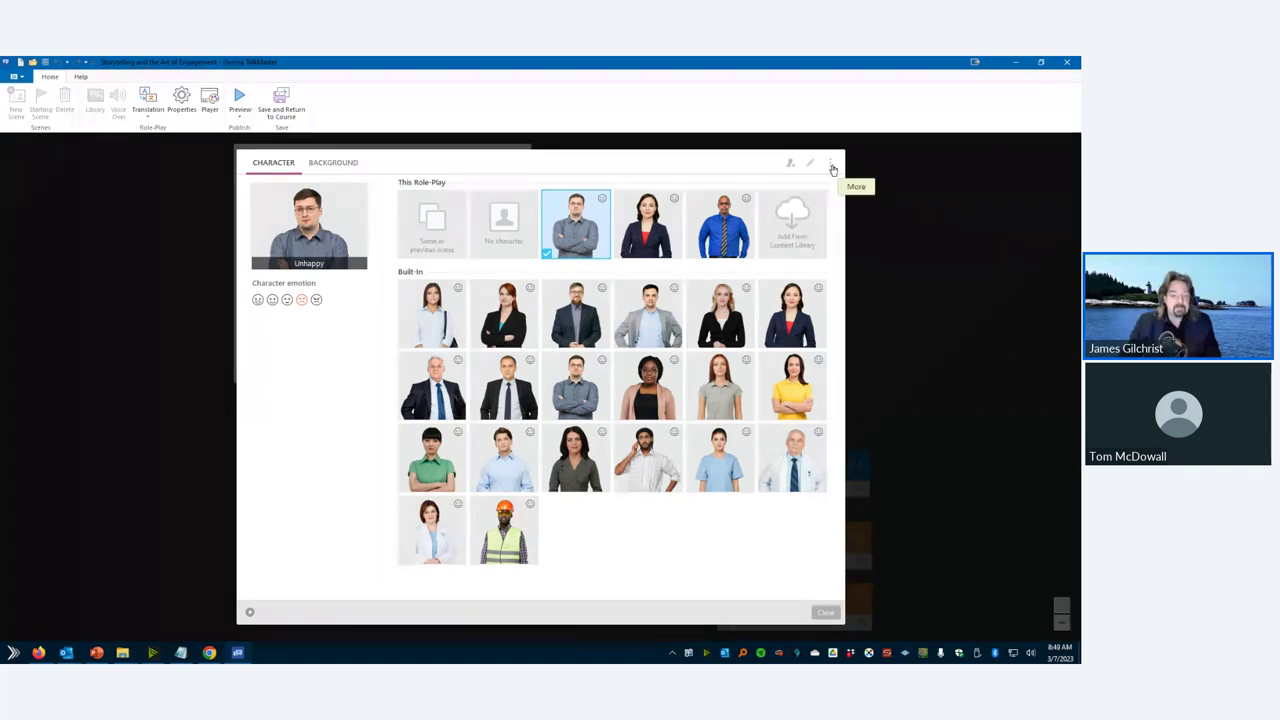
{"action": "left_click", "coordinate": [825, 613]}
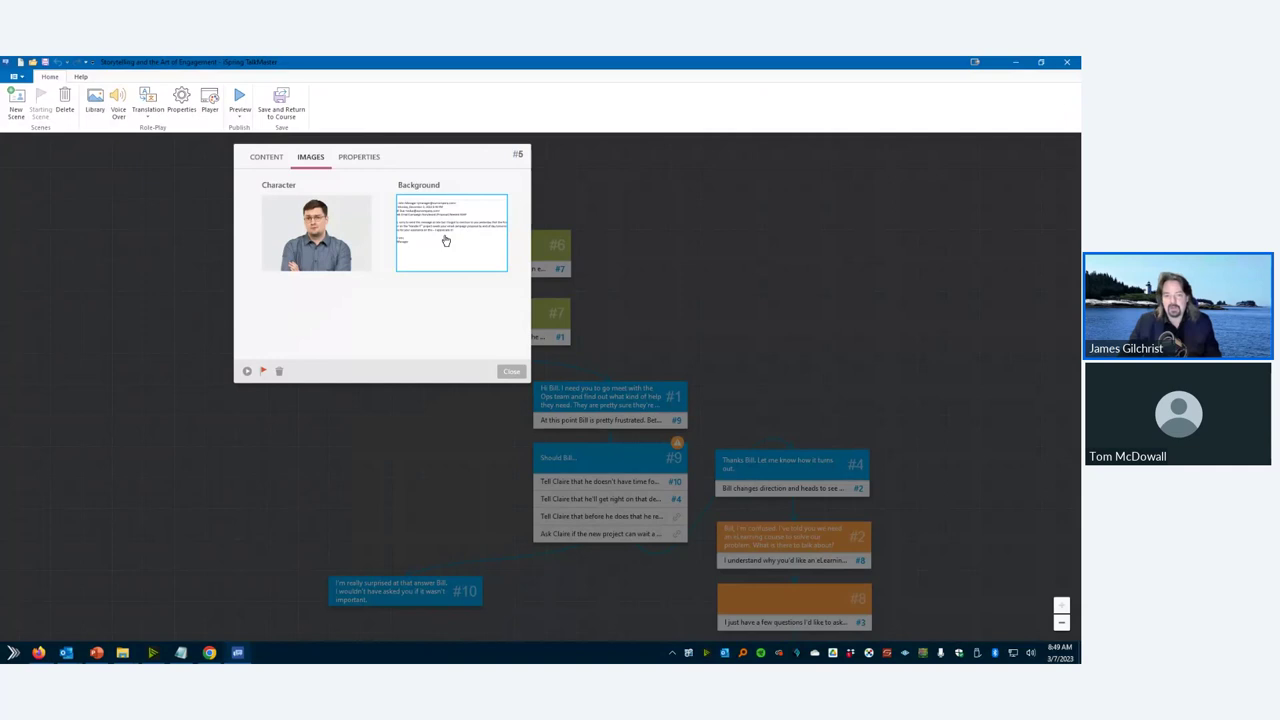
{"action": "left_click", "coordinate": [446, 241]}
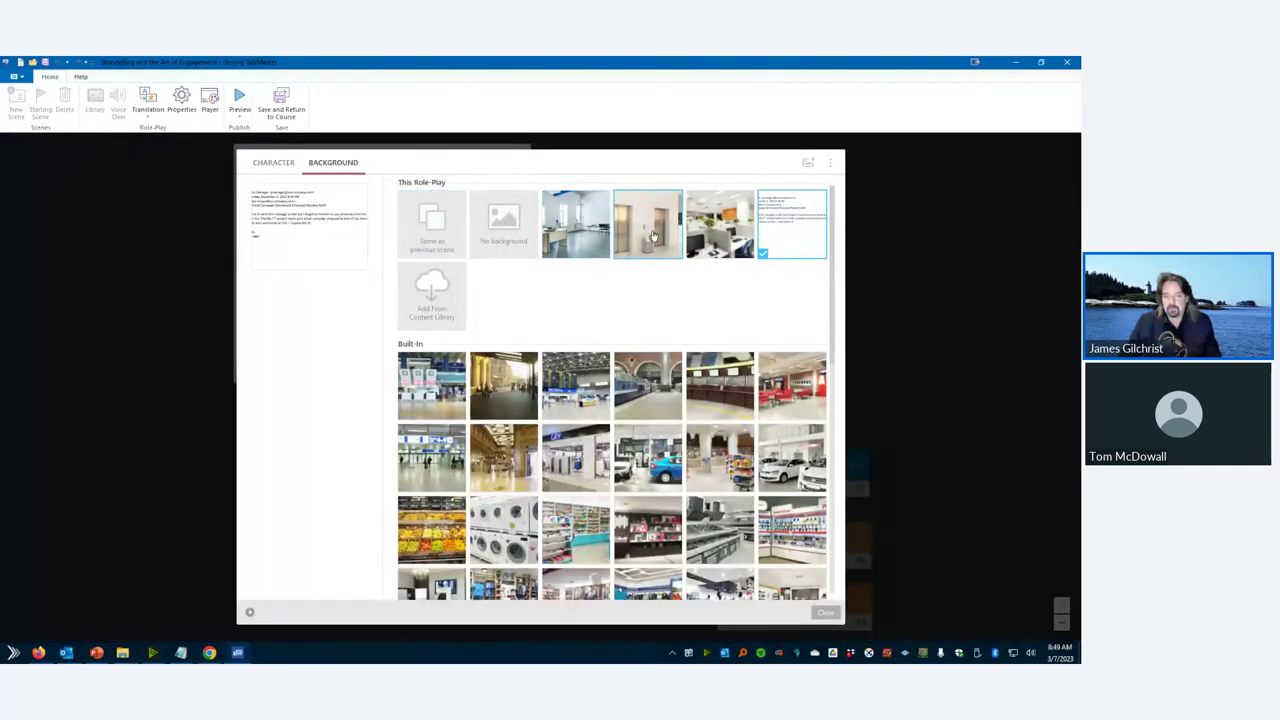
{"action": "left_click", "coordinate": [652, 236]}
{"action": "left_click", "coordinate": [825, 613]}
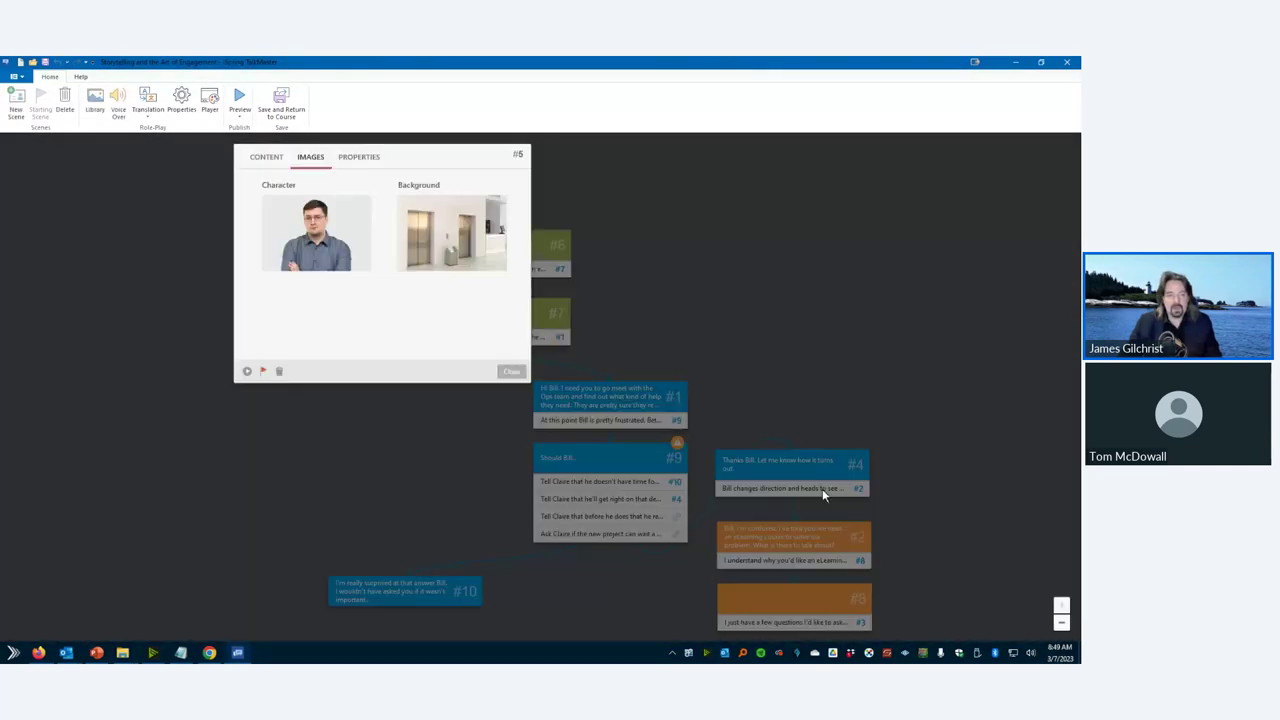
Step: View scene #5's Content, close the editor, and reopen node #5 from the map
{"action": "left_click", "coordinate": [264, 158]}
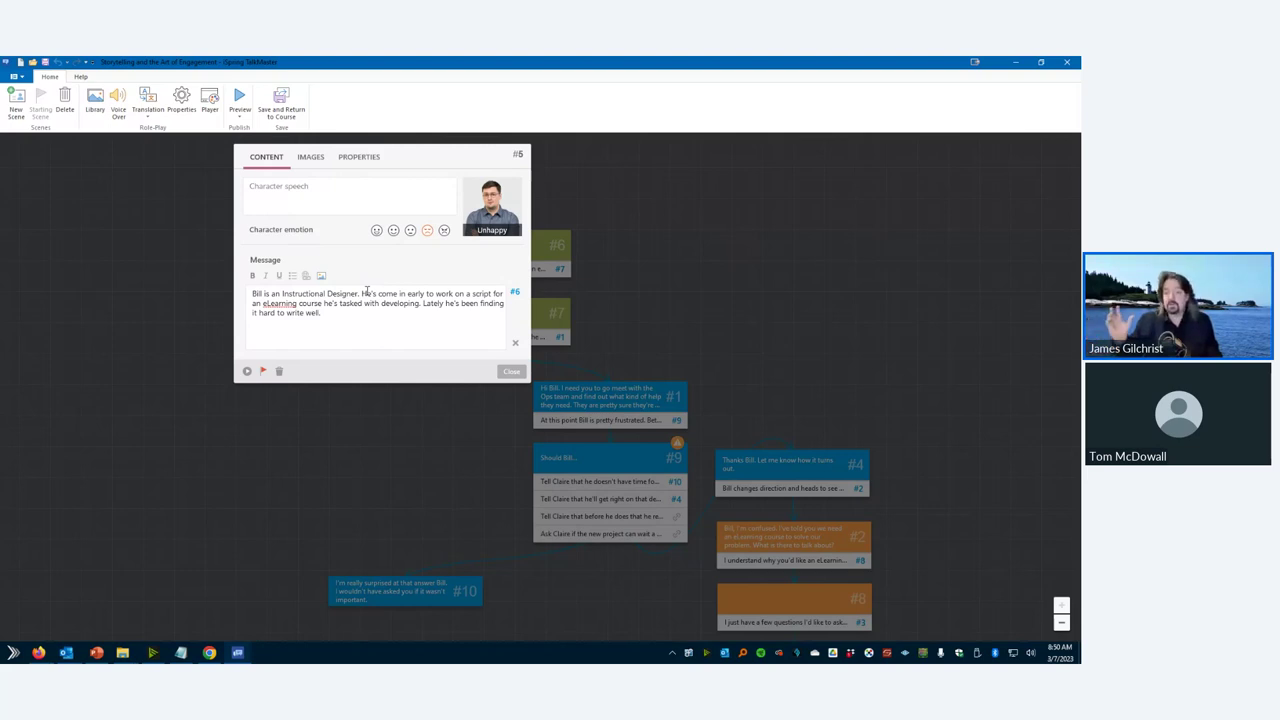
{"action": "left_click", "coordinate": [677, 285]}
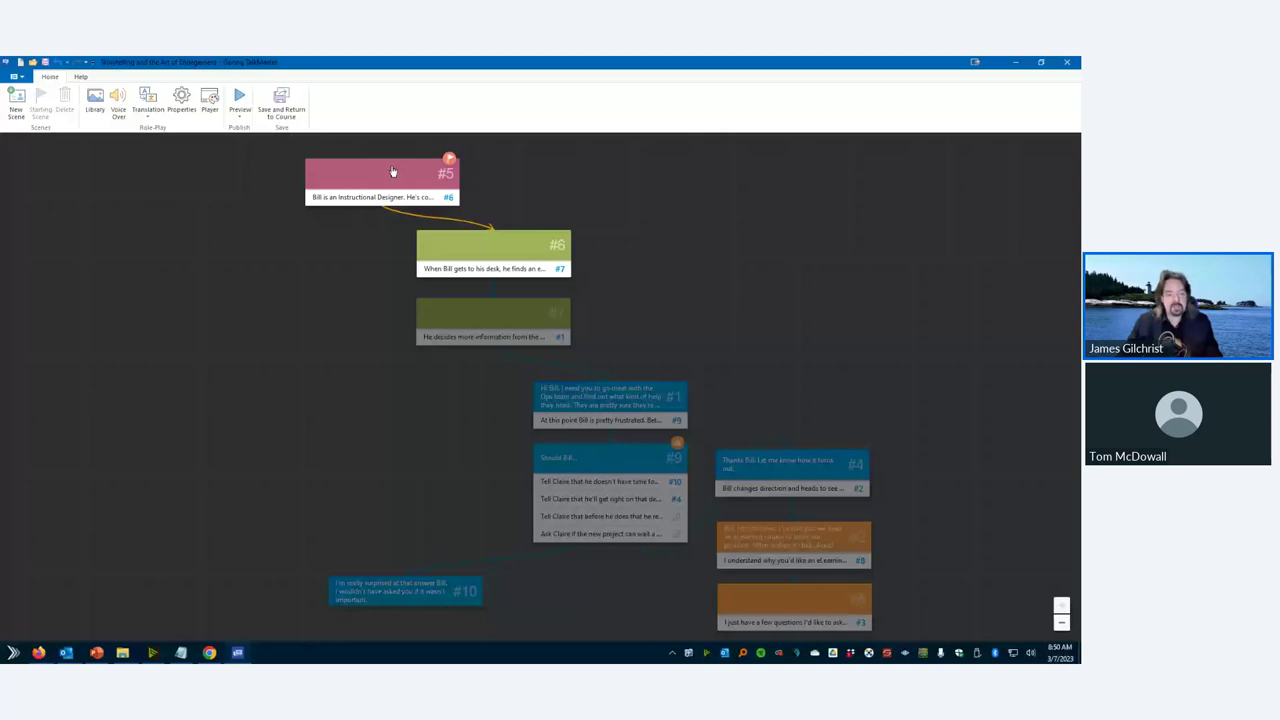
{"action": "double_click", "coordinate": [393, 172]}
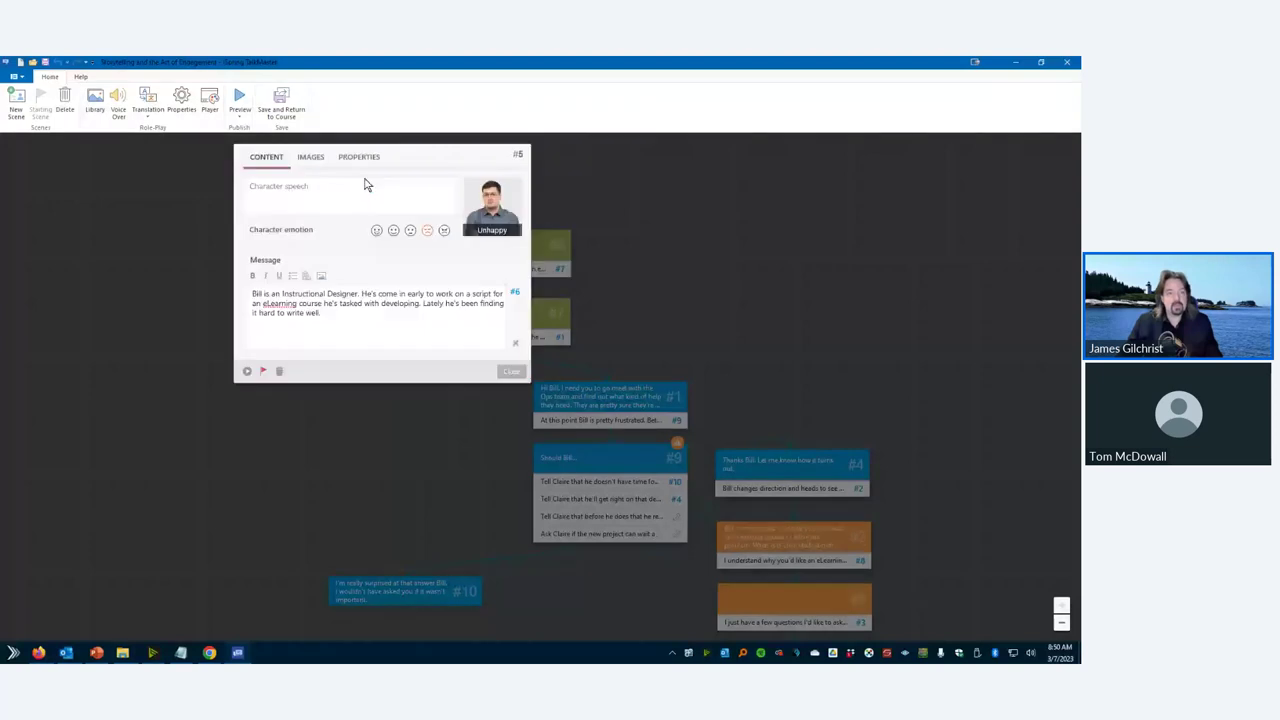
Step: Open the Preview dropdown to choose between current scene and beginning
{"action": "left_click", "coordinate": [241, 120]}
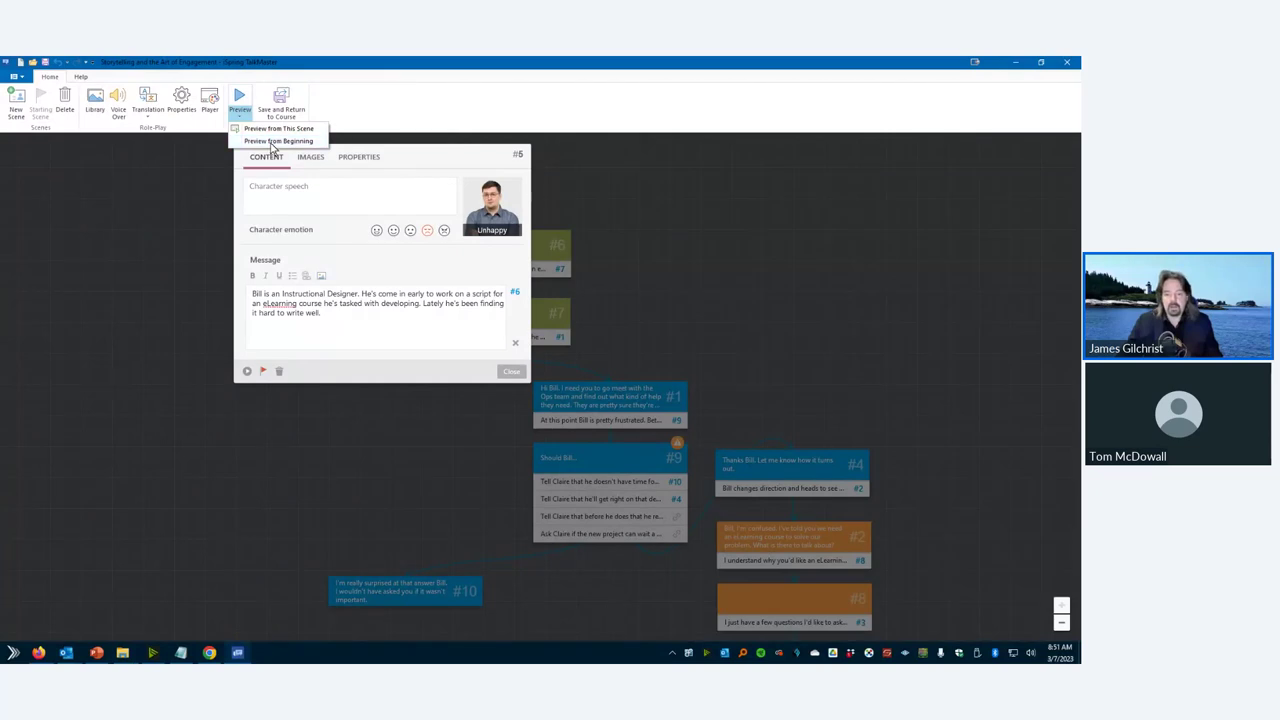
Step: Preview from the beginning and press Start to reach the manager's late-email scene
{"action": "left_click", "coordinate": [271, 141]}
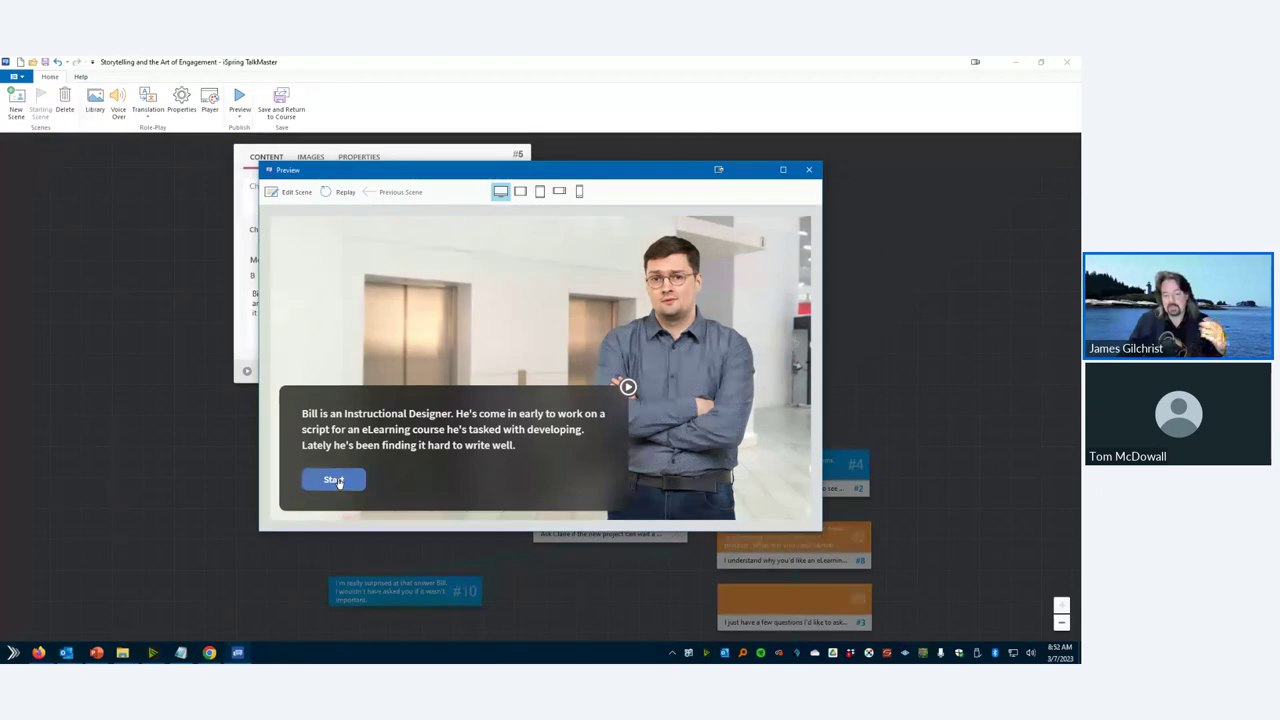
{"action": "left_click", "coordinate": [334, 481]}
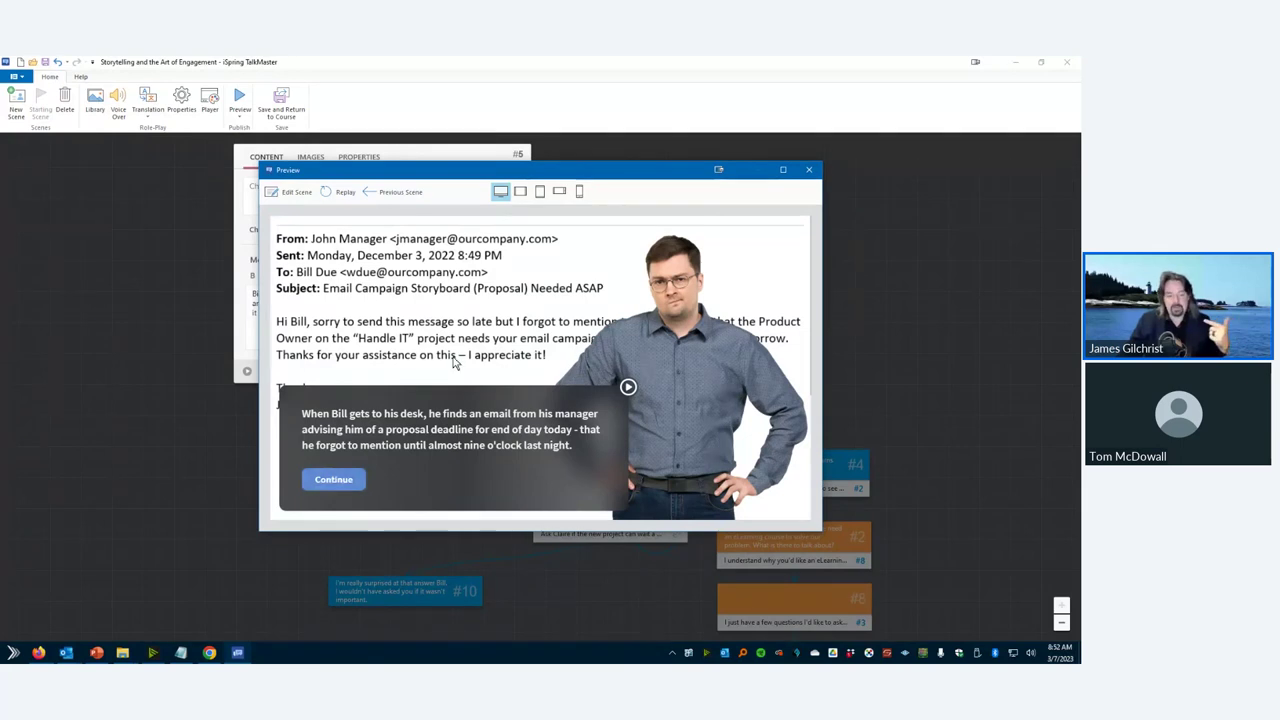
Step: Advance the preview past the email and narration scenes to Bill's four reply options
{"action": "left_click", "coordinate": [335, 483]}
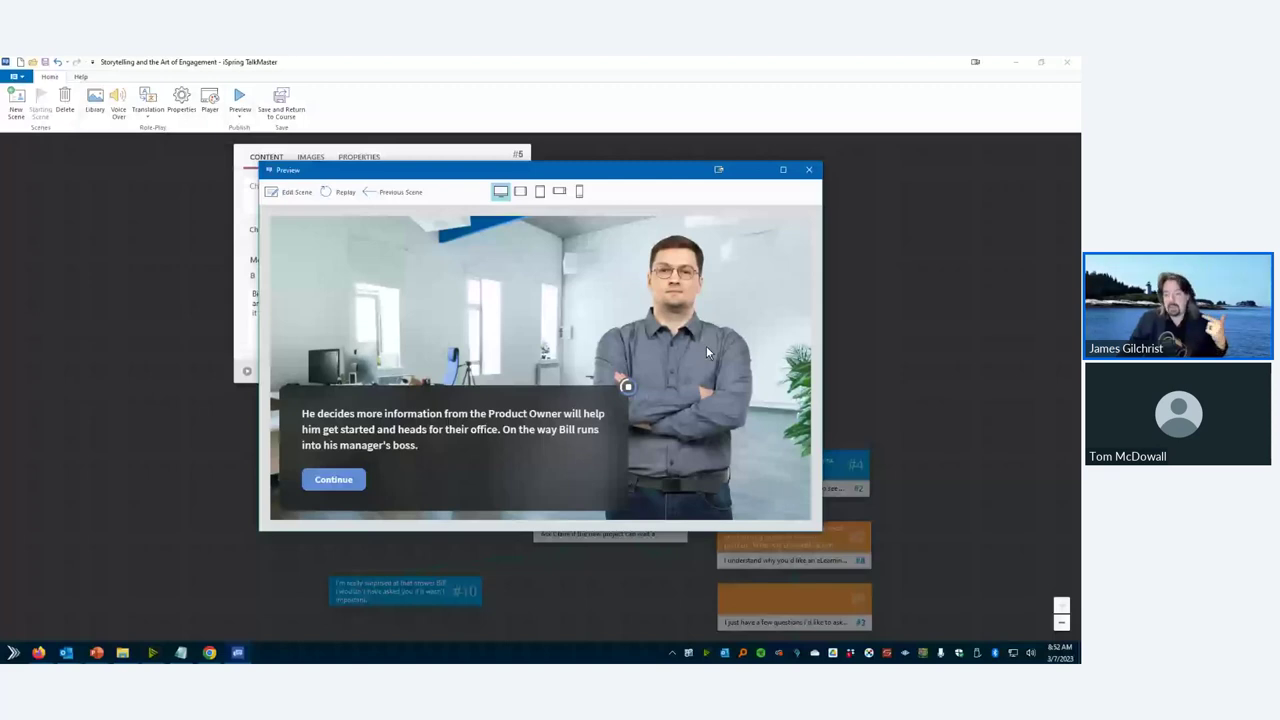
{"action": "key", "text": "Return"}
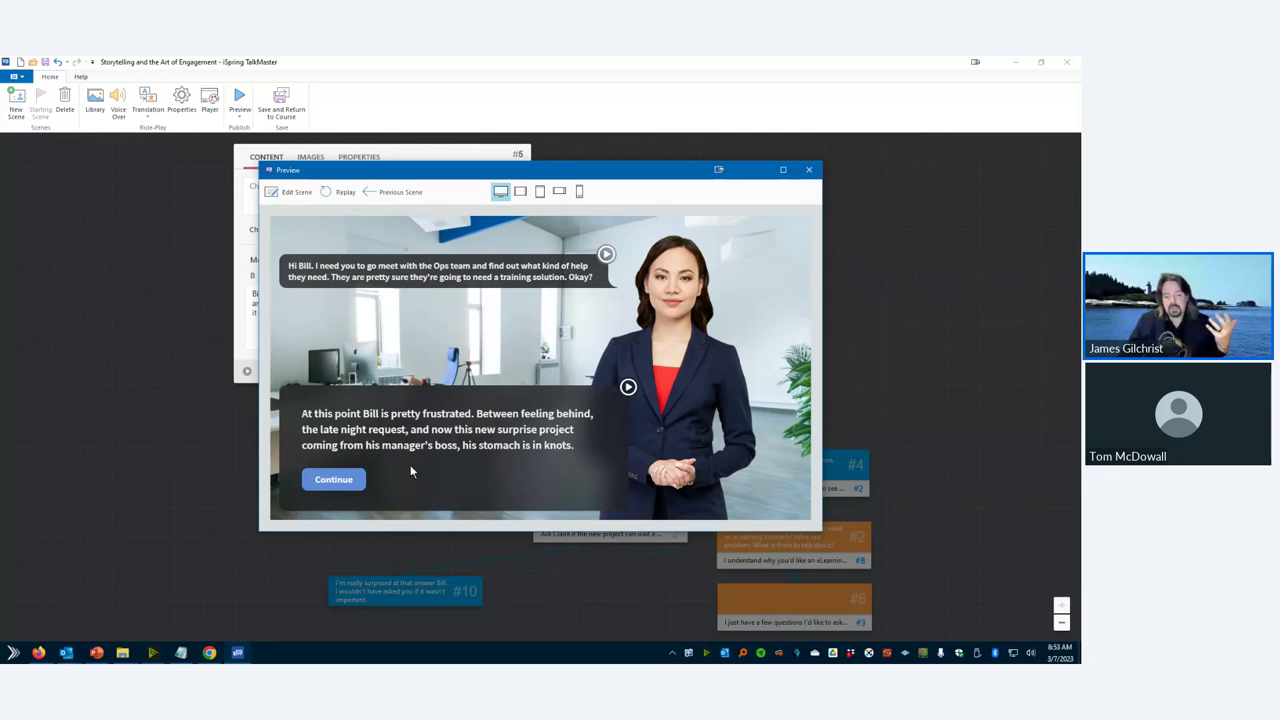
{"action": "left_click", "coordinate": [350, 482]}
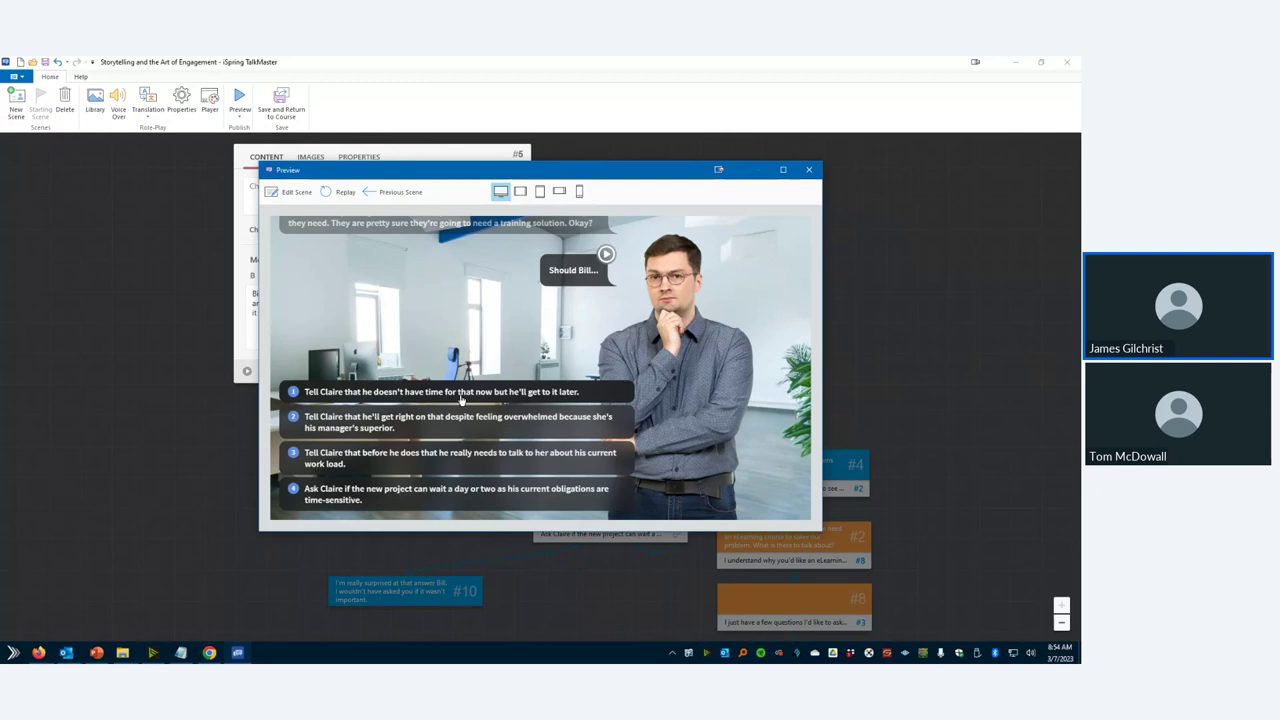
Step: Choose Bill's first reply, that he has no time now, prompting Claire's surprised answer
{"action": "left_click", "coordinate": [462, 396]}
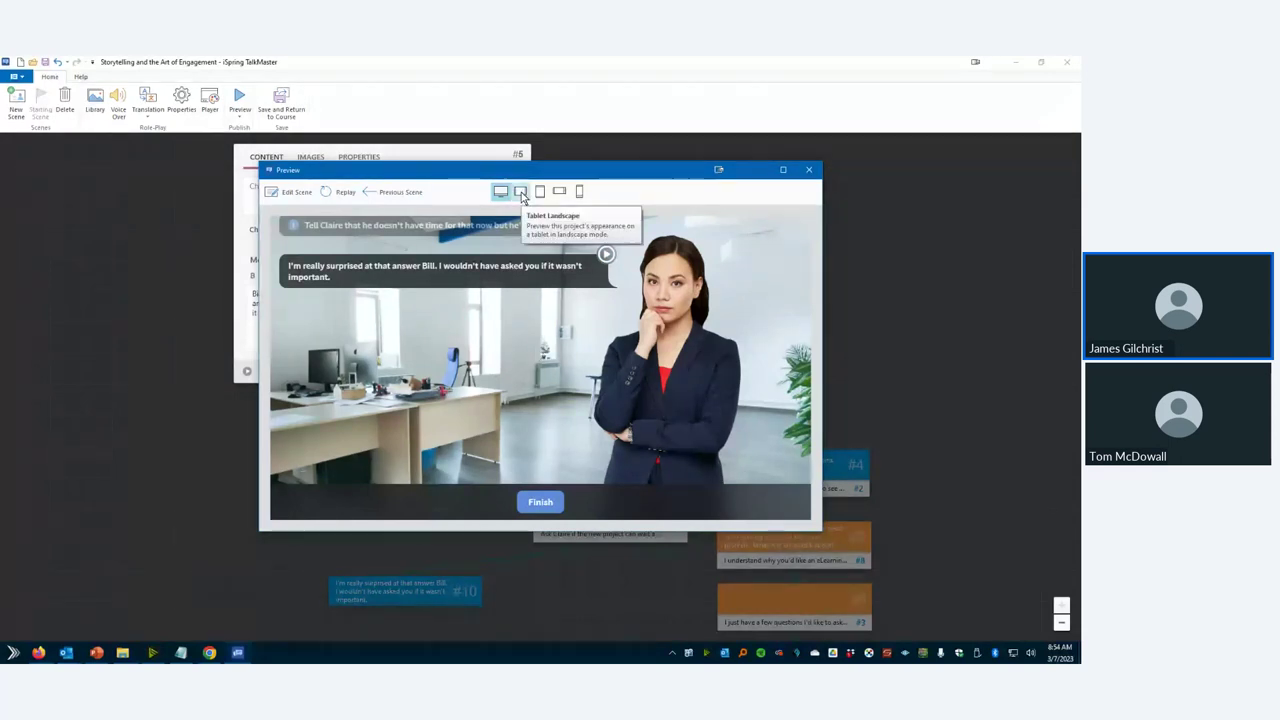
Step: View the role-play in tablet and phone layouts, landscape and portrait, then close the preview
{"action": "left_click", "coordinate": [521, 193]}
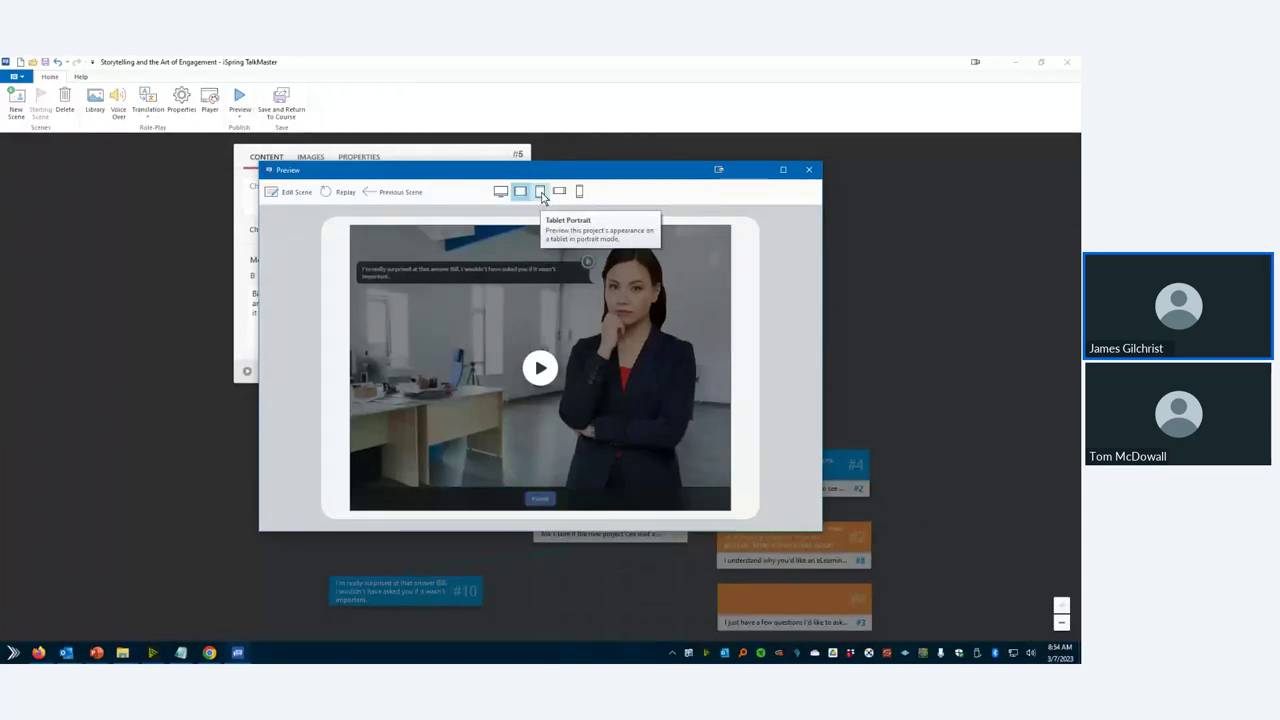
{"action": "left_click", "coordinate": [541, 194]}
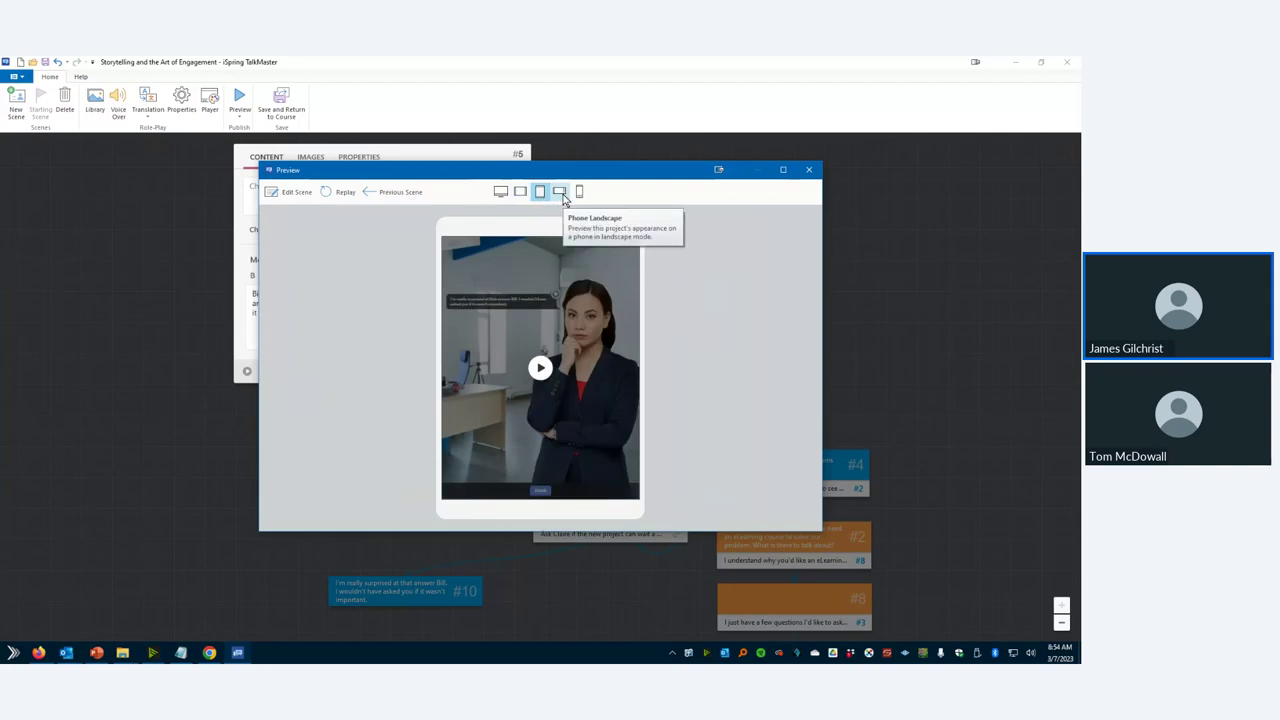
{"action": "left_click", "coordinate": [562, 196]}
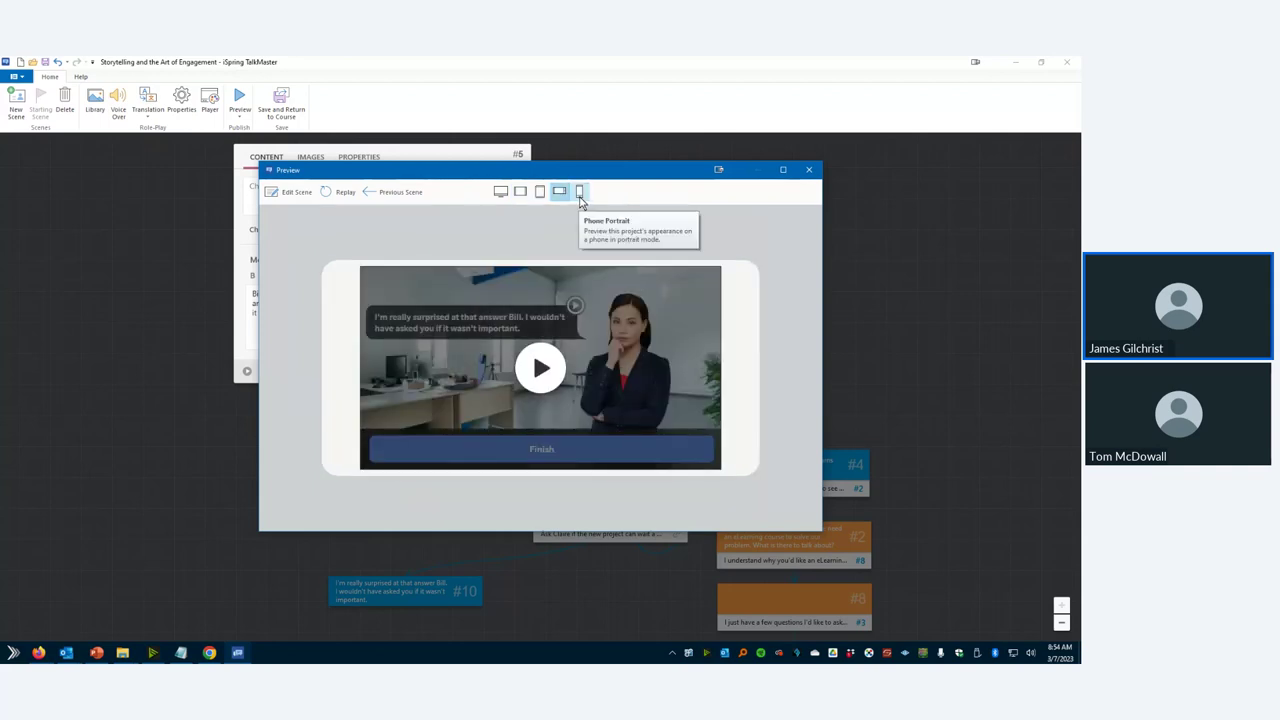
{"action": "left_click", "coordinate": [580, 196]}
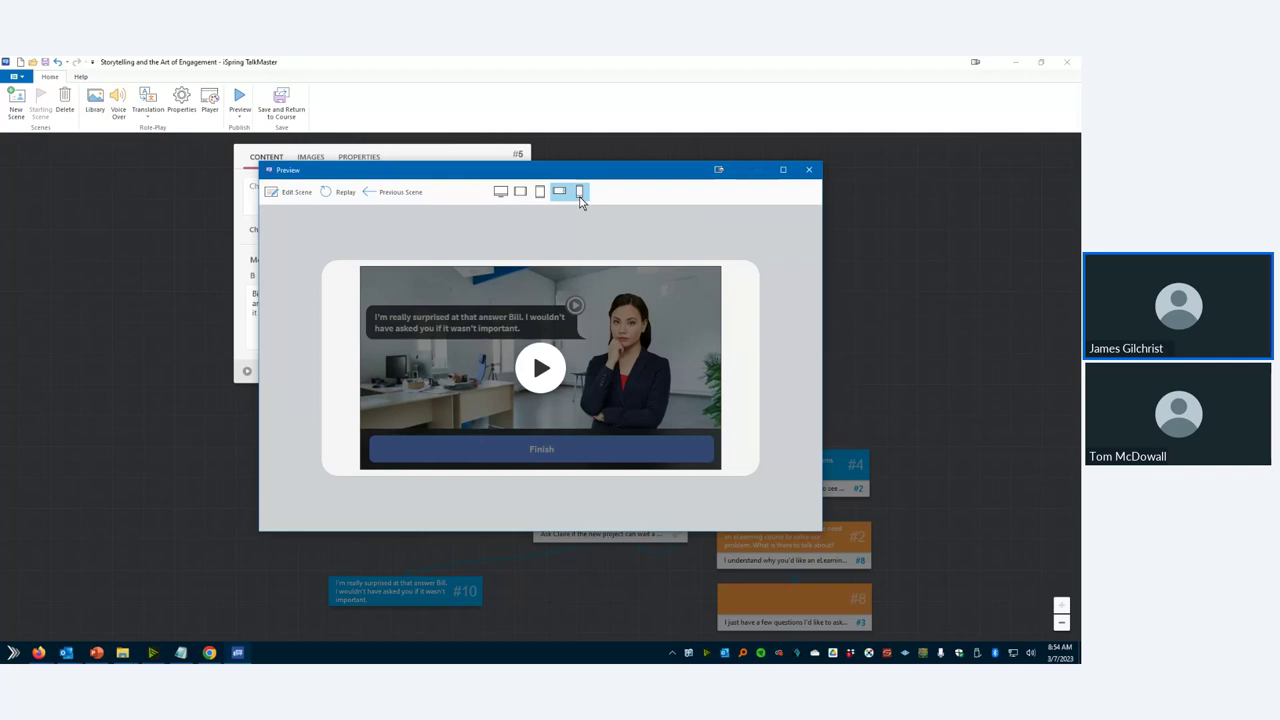
{"action": "left_click", "coordinate": [580, 196]}
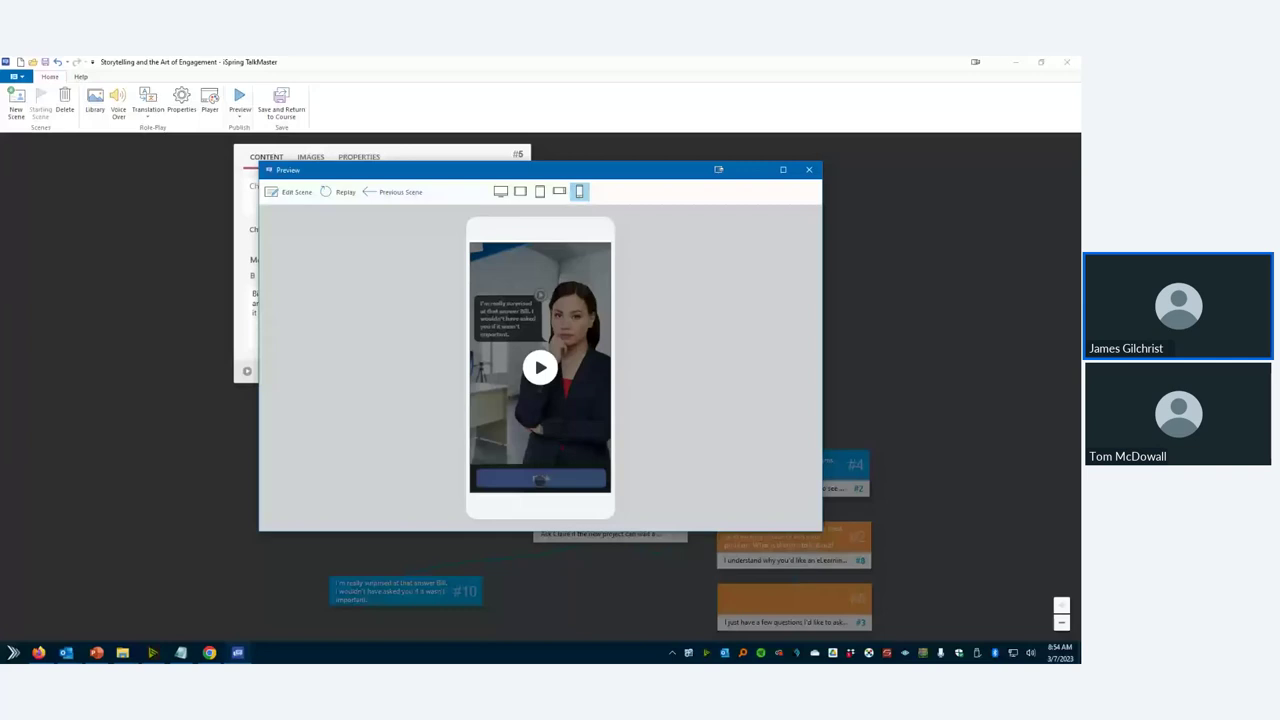
{"action": "left_click", "coordinate": [810, 173]}
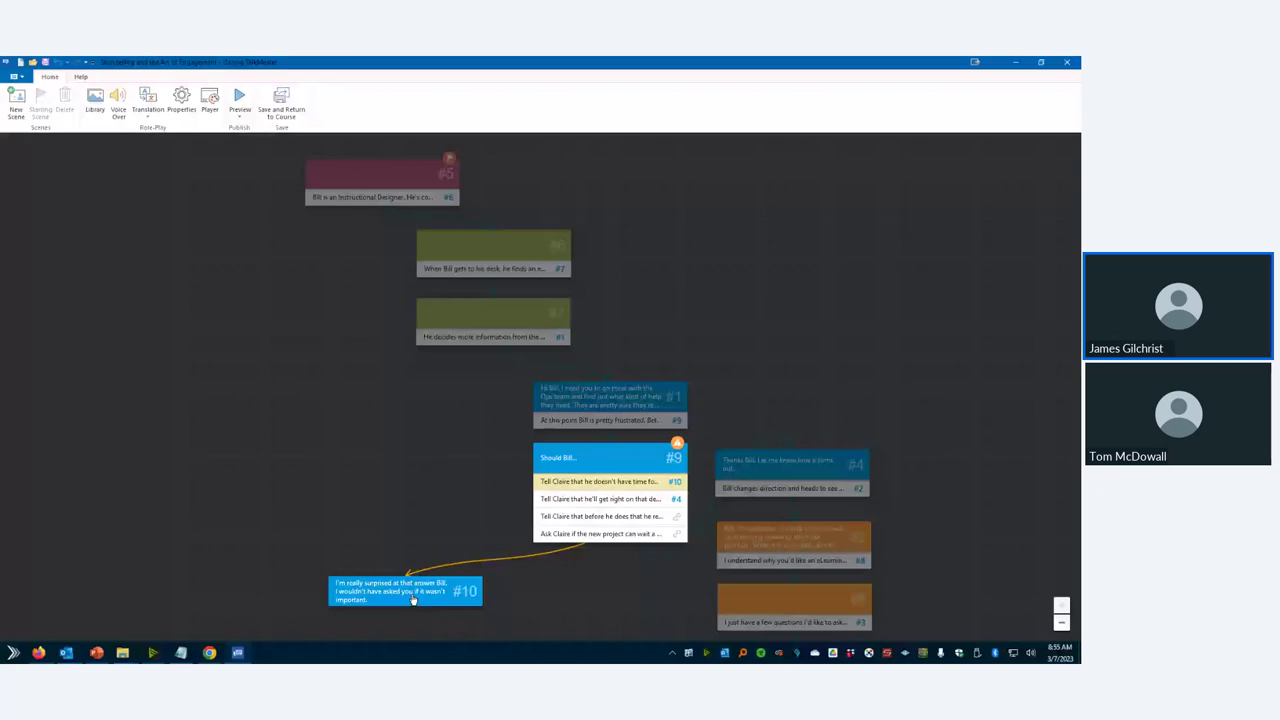
Step: Open scene #10's reply 'I'm really surprised at that answer Bill…' from the scene map
{"action": "left_click", "coordinate": [413, 599]}
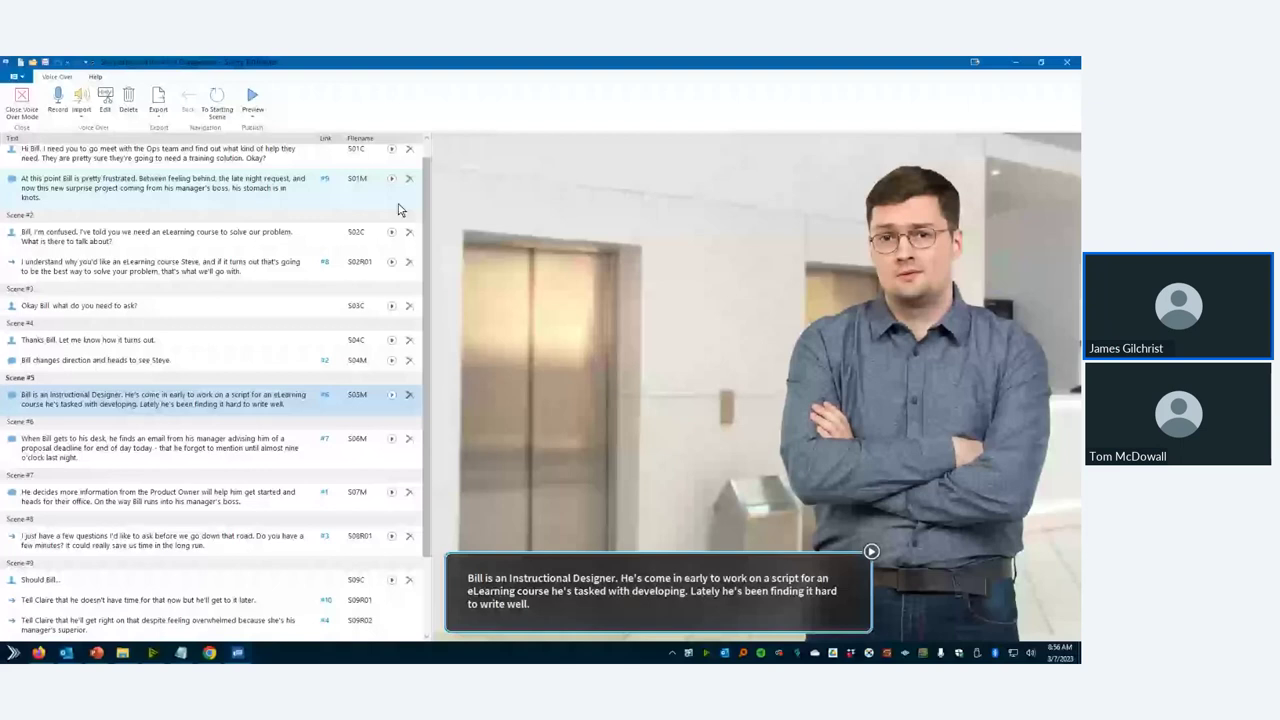
Step: Scroll the Voice Over script list to review scene lines and their audio file names
{"action": "scroll", "coordinate": [397, 205], "scroll_direction": "up", "scroll_amount": 1}
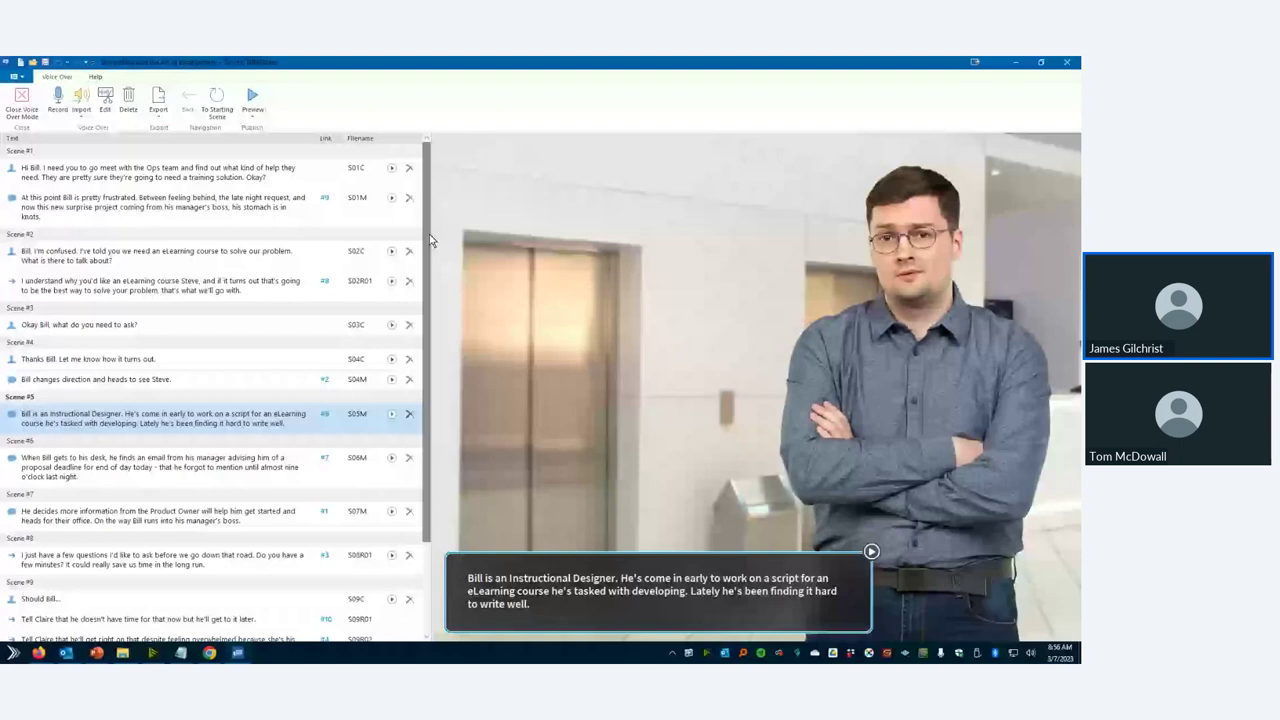
{"action": "left_click_drag", "start_coordinate": [431, 240], "coordinate": [427, 535]}
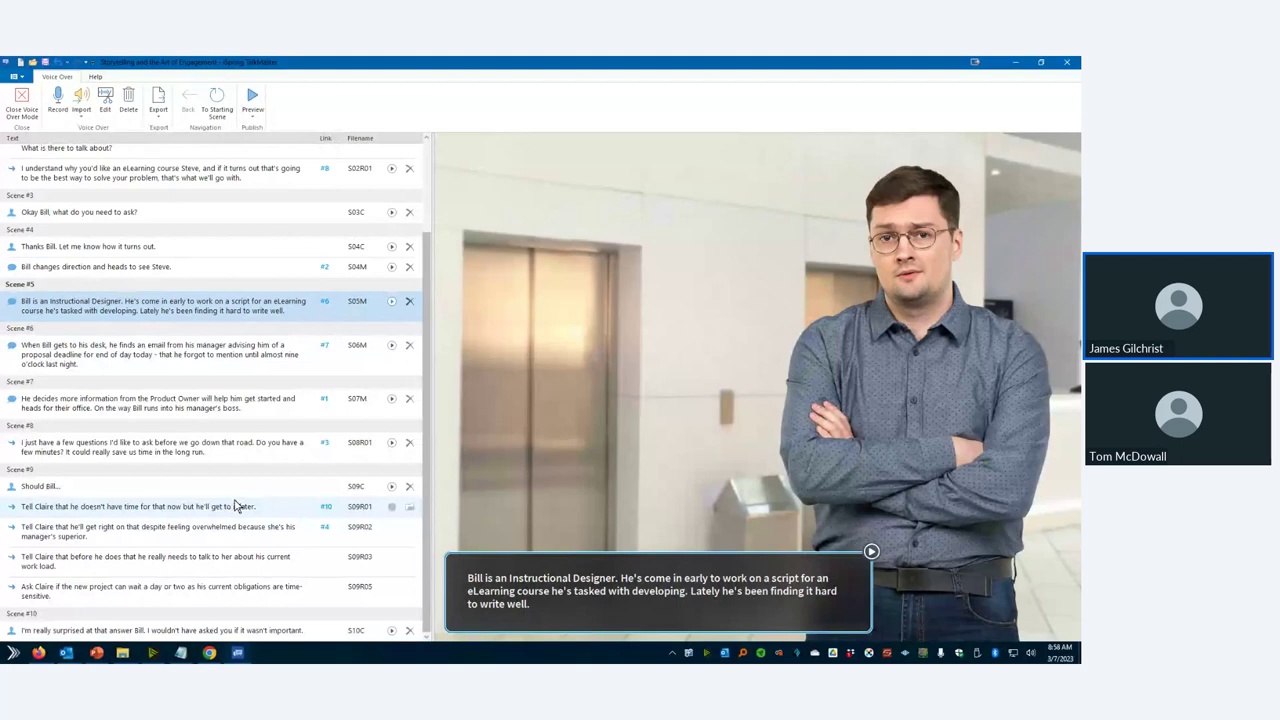
Step: Open the Sound Recorder for scene #9's reply S09R01 and dismiss it without recording
{"action": "left_click", "coordinate": [391, 506]}
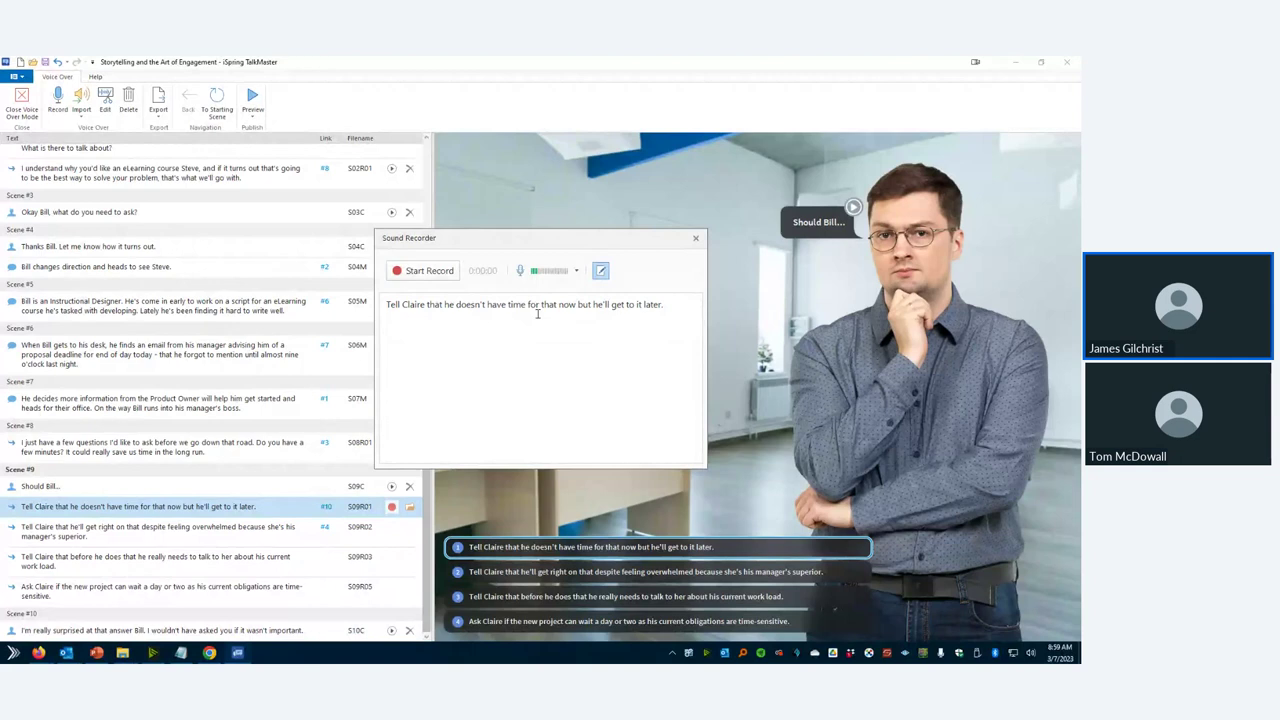
{"action": "key", "text": "Escape"}
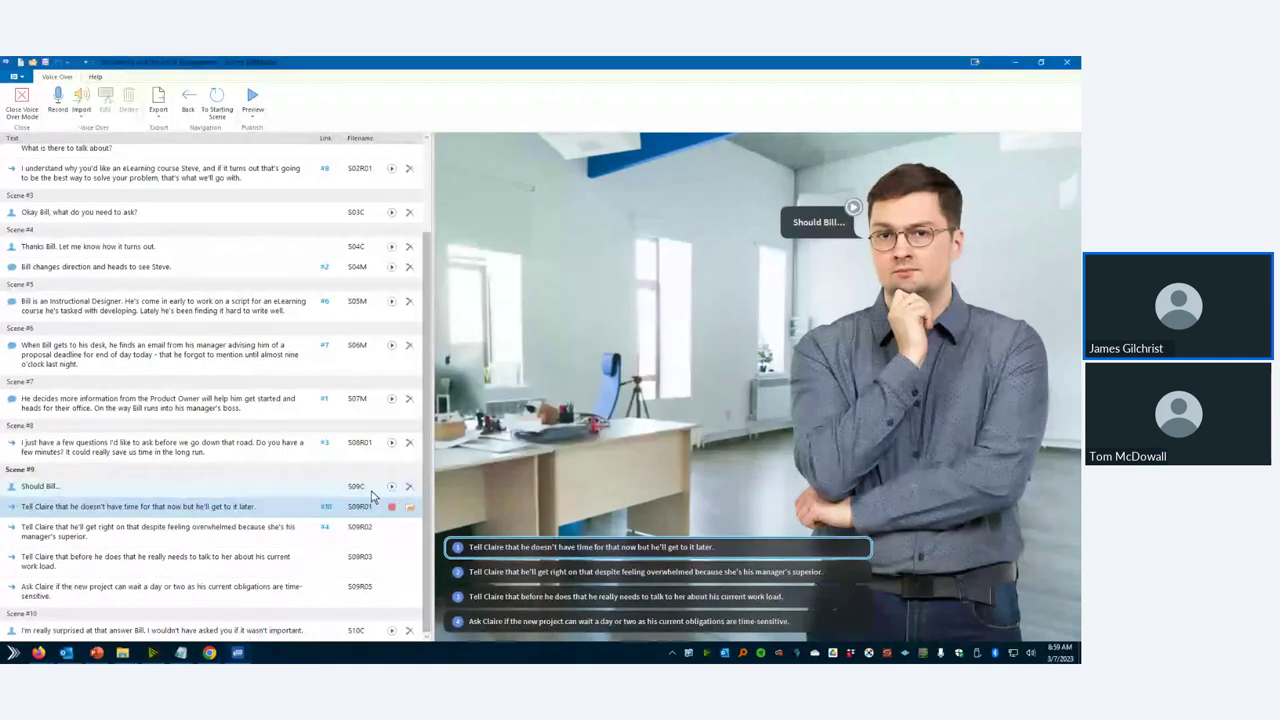
Step: Open scene #9's 'Should Bill…' (S09C) audio and review its noise removal and loudness options
{"action": "left_click", "coordinate": [371, 488]}
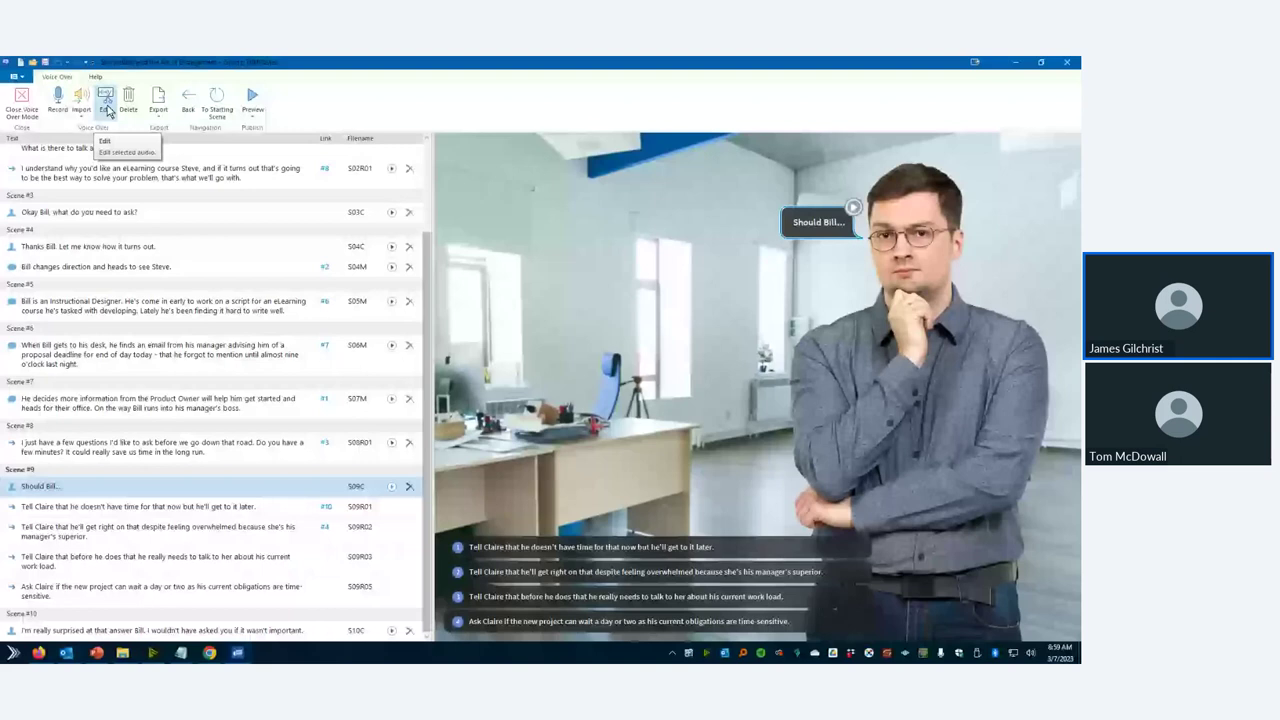
{"action": "left_click", "coordinate": [107, 111]}
{"action": "left_click", "coordinate": [316, 178]}
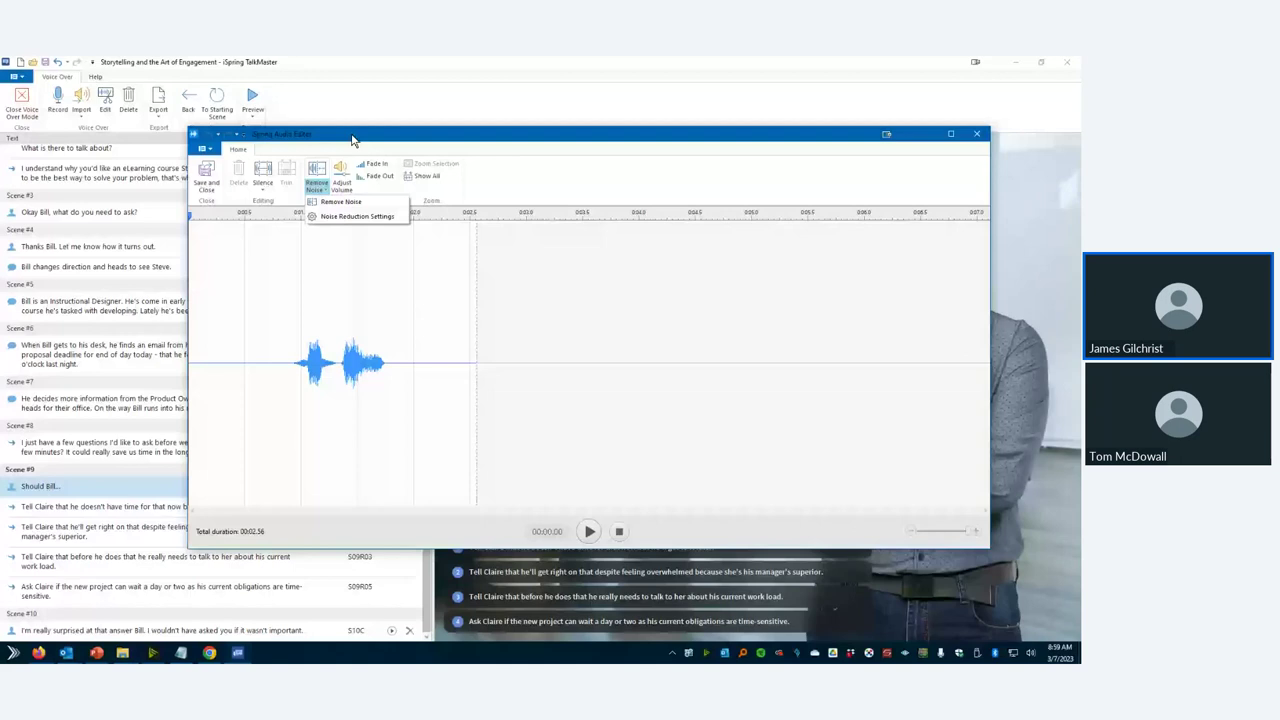
{"action": "left_click", "coordinate": [341, 180]}
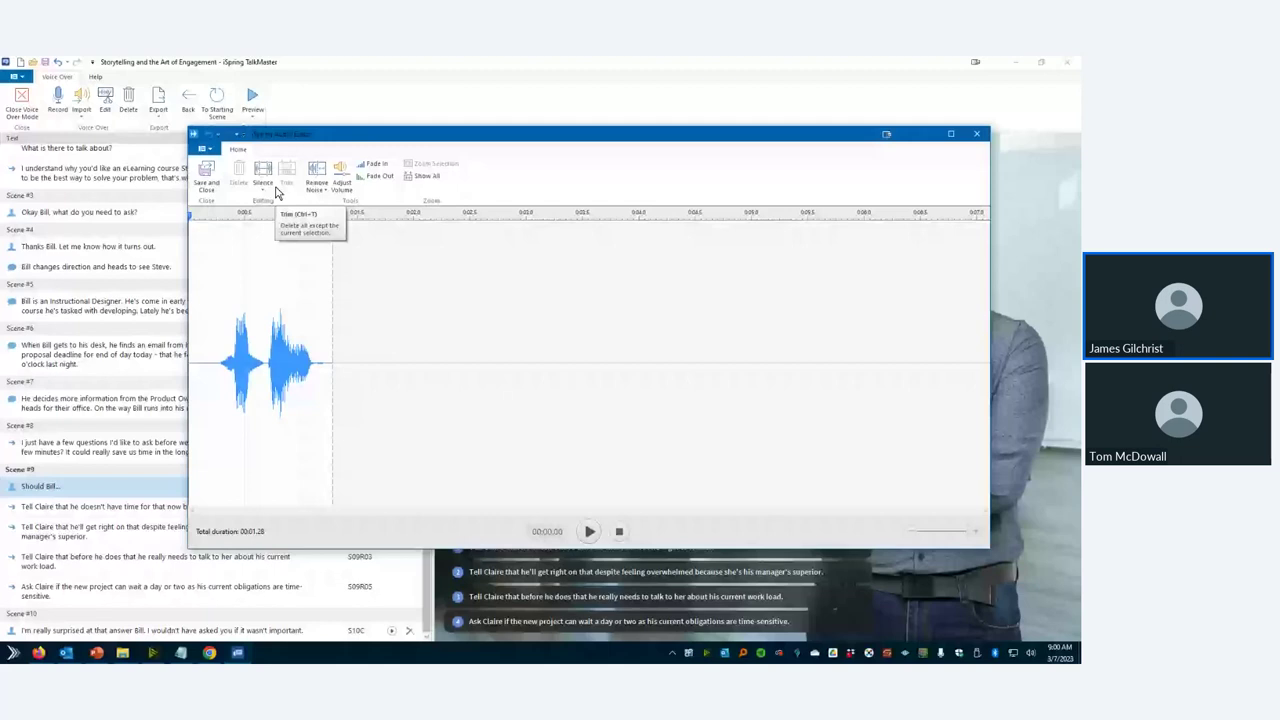
{"action": "key", "text": "Escape"}
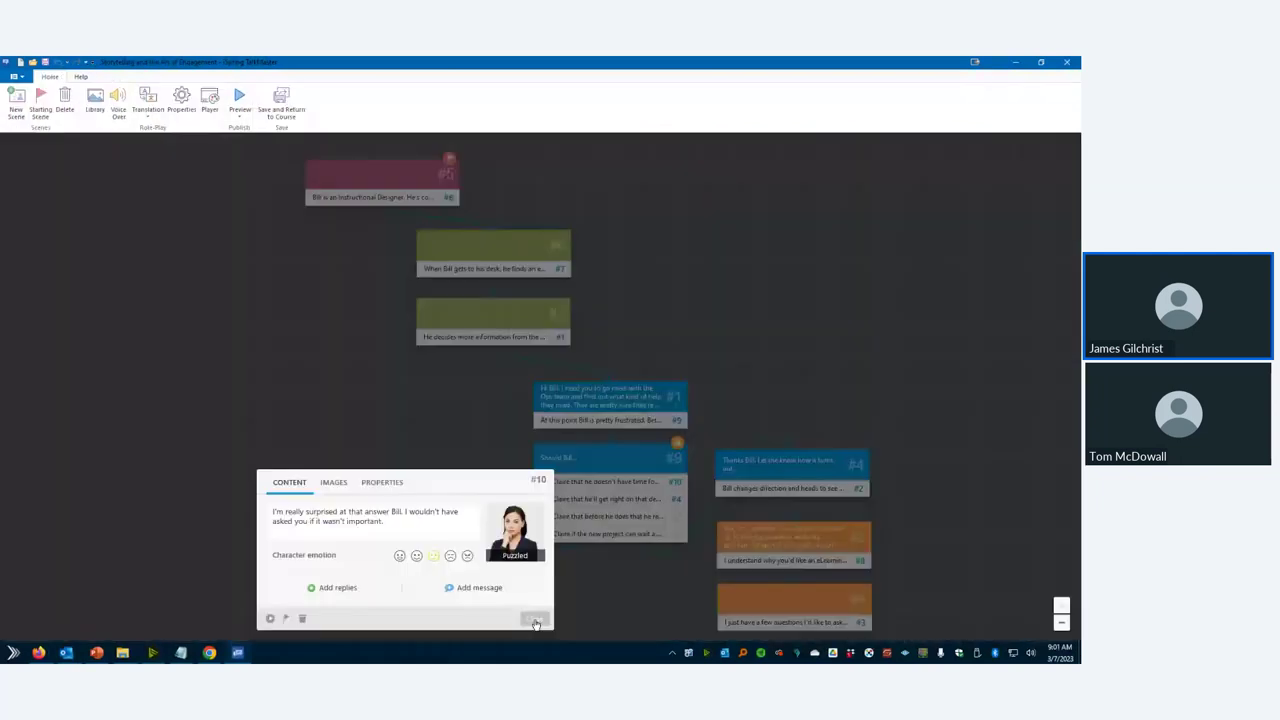
Step: Close scene #10's editor, save the role-play and return to the PowerPoint course
{"action": "left_click", "coordinate": [535, 620]}
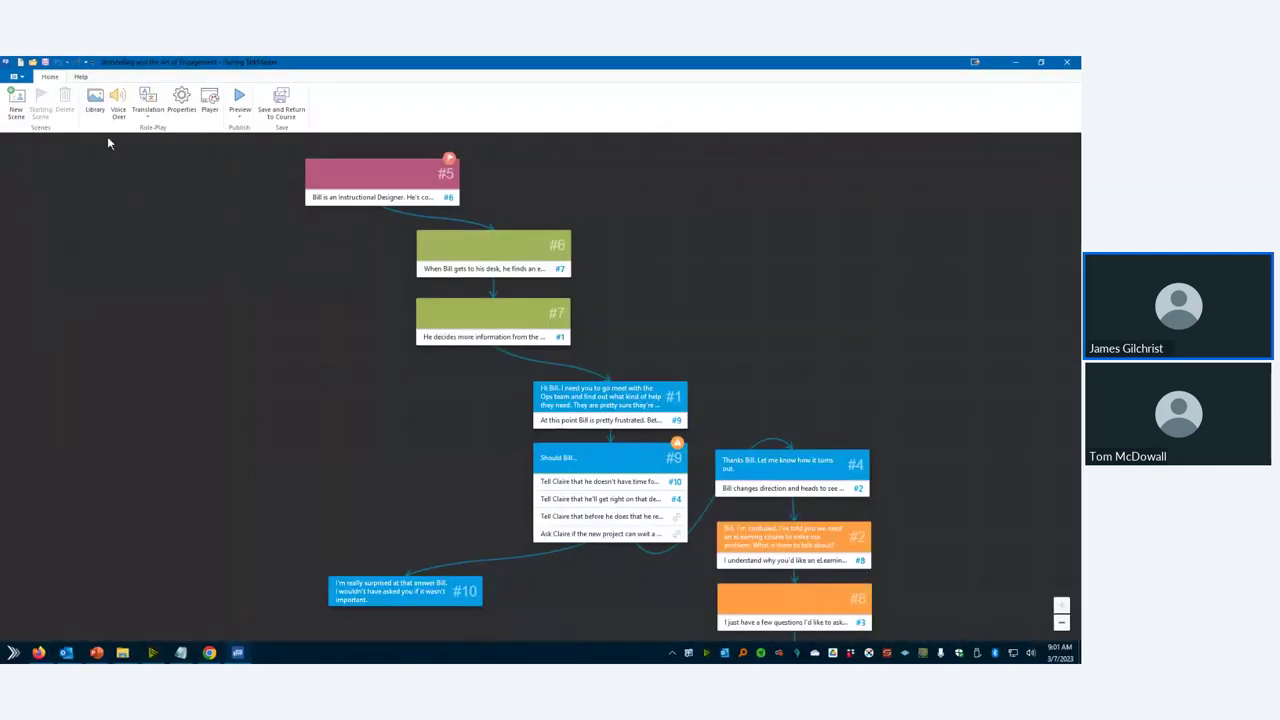
{"action": "left_click", "coordinate": [281, 99]}
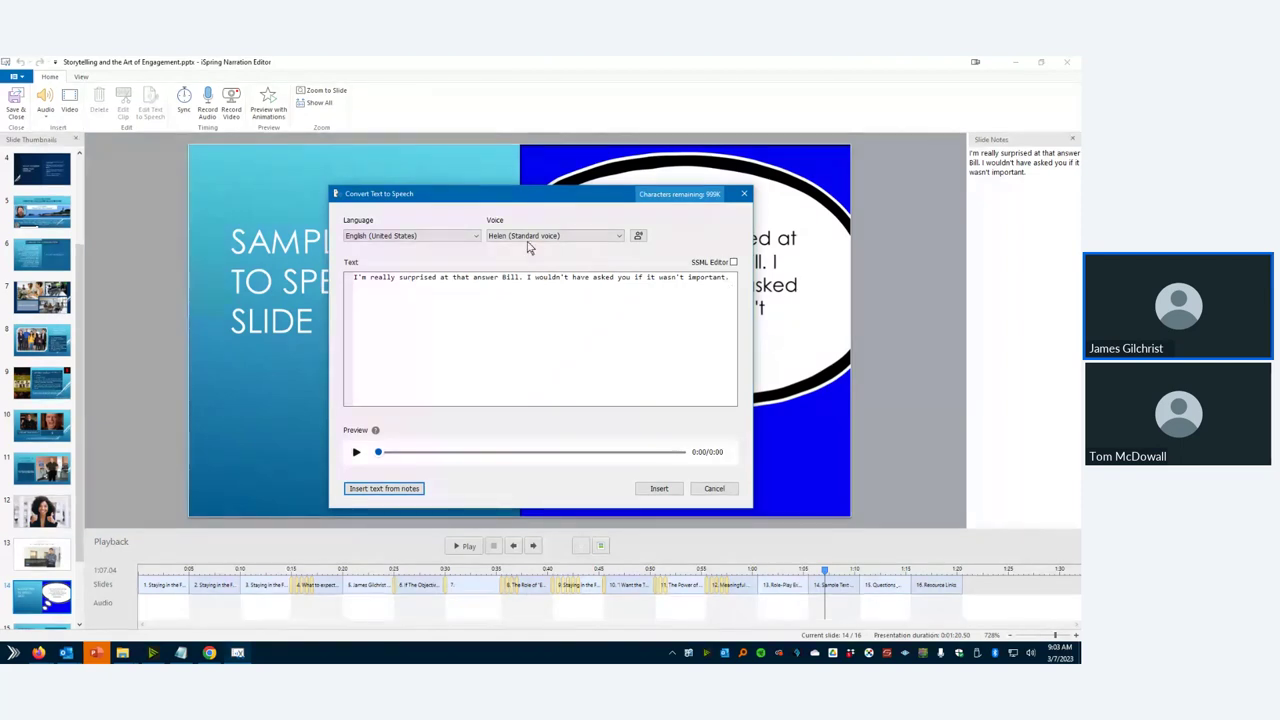
Step: Browse the text-to-speech voice list and keep Helen (Standard voice) for English (United States)
{"action": "left_click", "coordinate": [620, 238]}
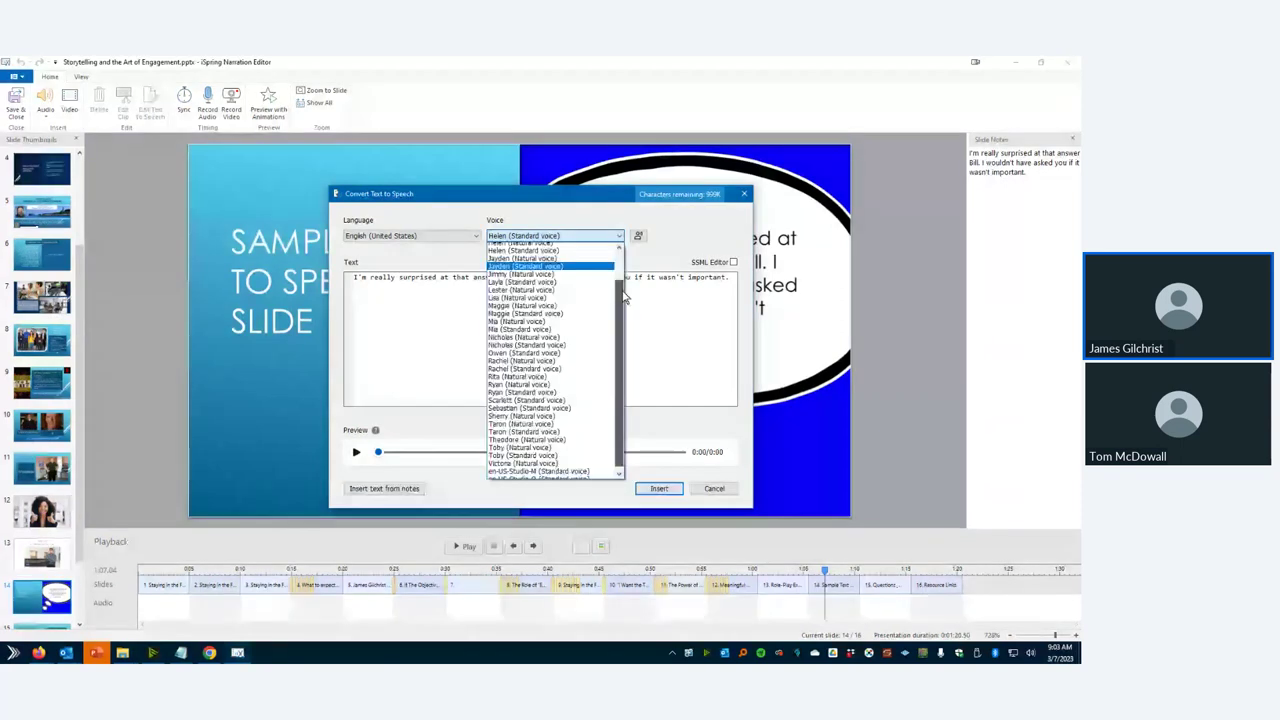
{"action": "left_click_drag", "start_coordinate": [624, 296], "coordinate": [620, 258]}
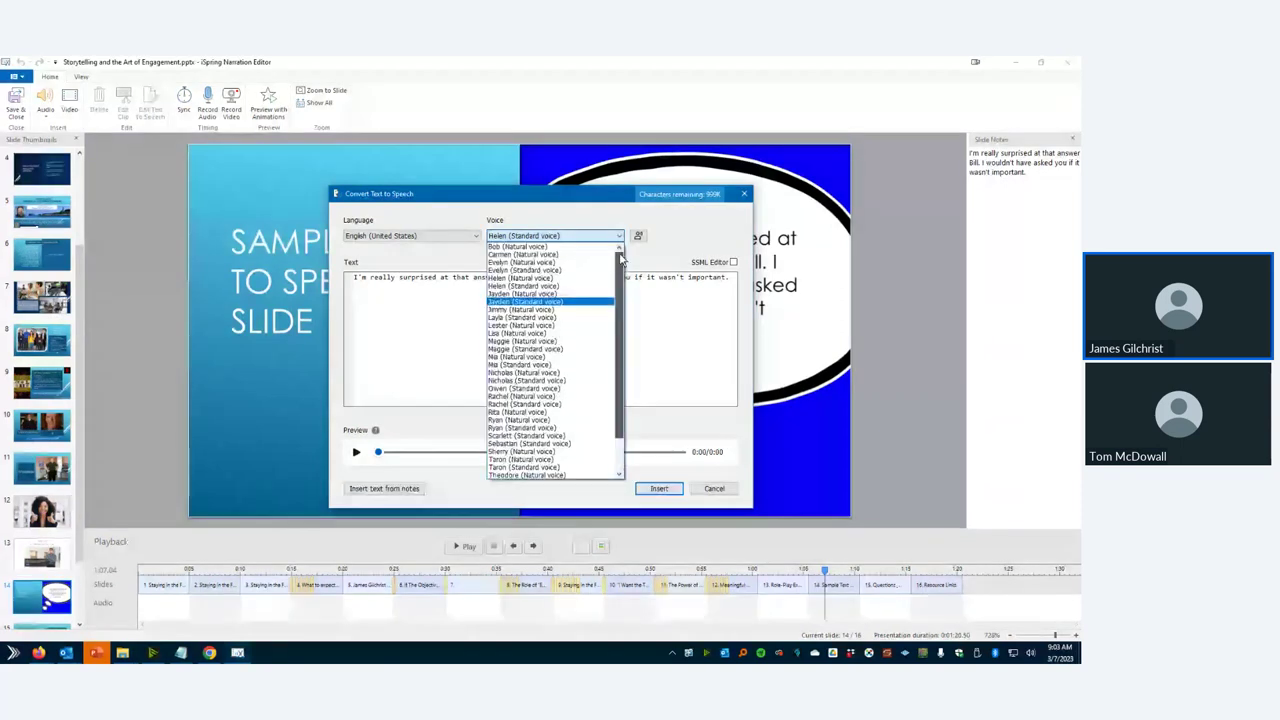
{"action": "scroll", "coordinate": [620, 258], "scroll_direction": "down", "scroll_amount": 2}
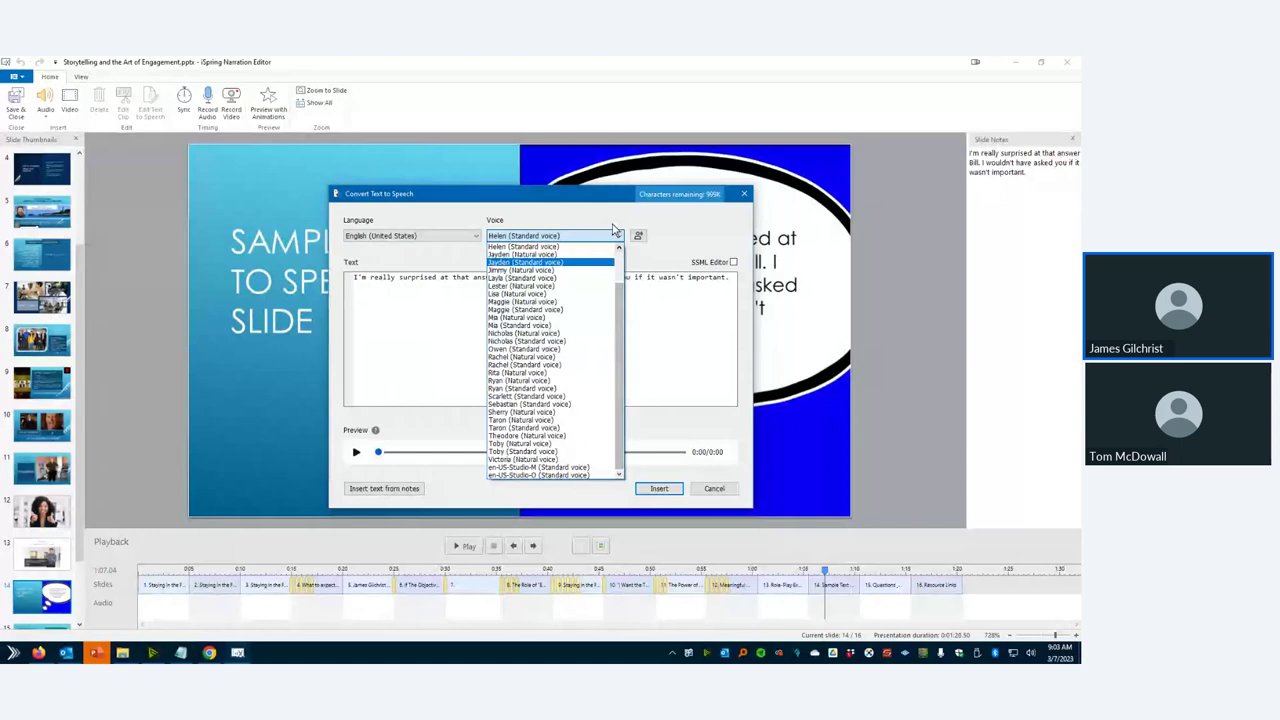
{"action": "left_click", "coordinate": [660, 489]}
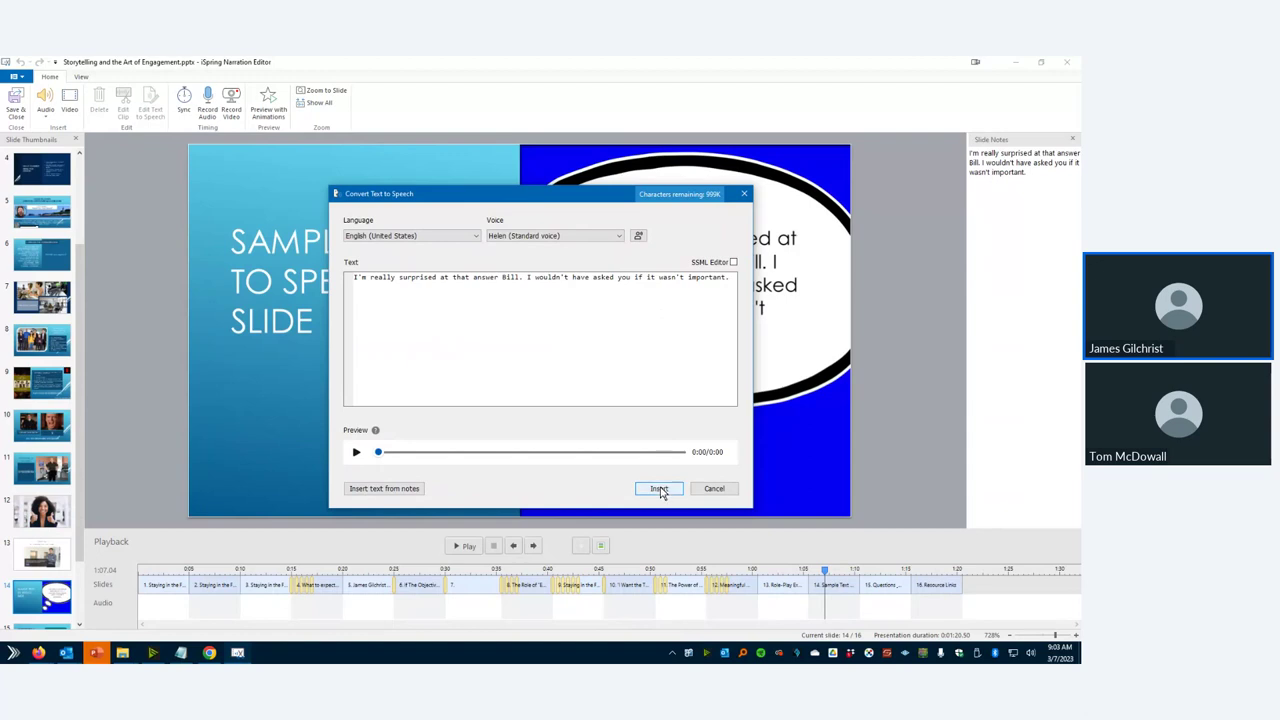
Step: Generate speech from slide 14's note and insert the clip into its audio track
{"action": "left_click", "coordinate": [660, 489]}
{"action": "left_click", "coordinate": [659, 489]}
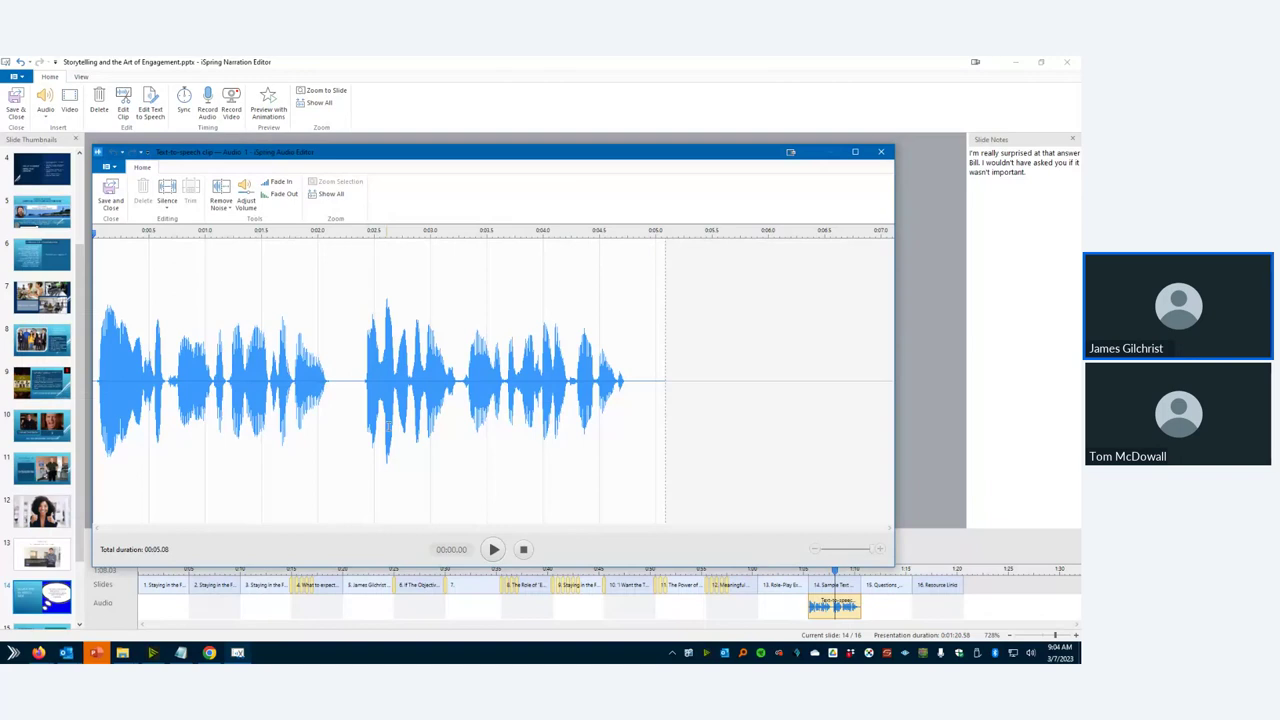
Step: Close the audio editor and reopen slide 13's Bill role-play in TalkMaster from PowerPoint
{"action": "left_click", "coordinate": [107, 166]}
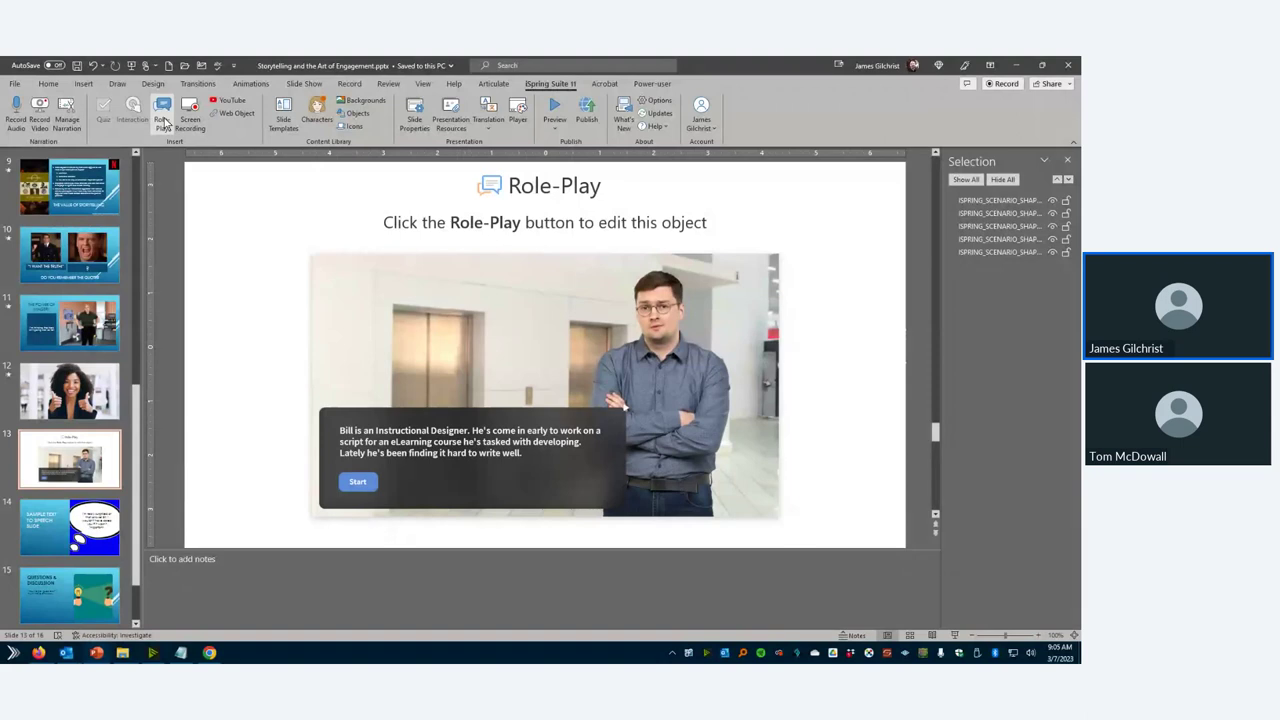
{"action": "left_click", "coordinate": [162, 115]}
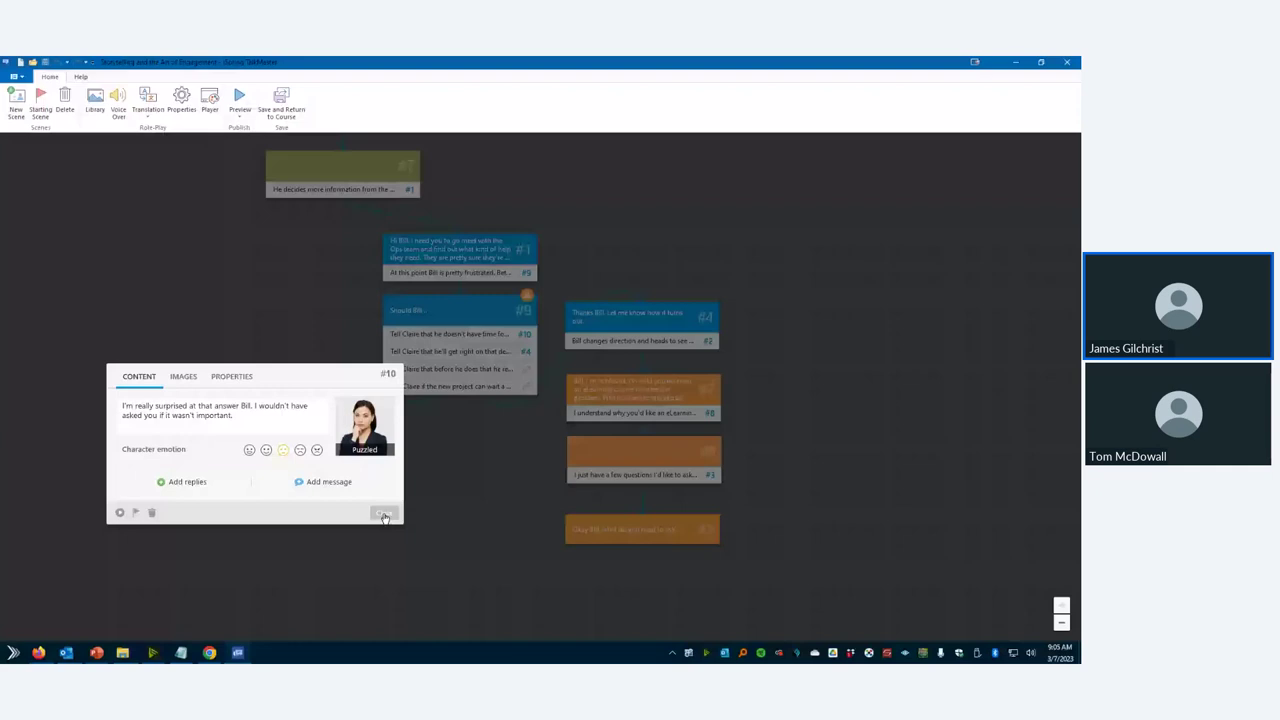
Step: Finish scene #10 and link scene #9's workload reply to a new scene #11
{"action": "left_click", "coordinate": [384, 515]}
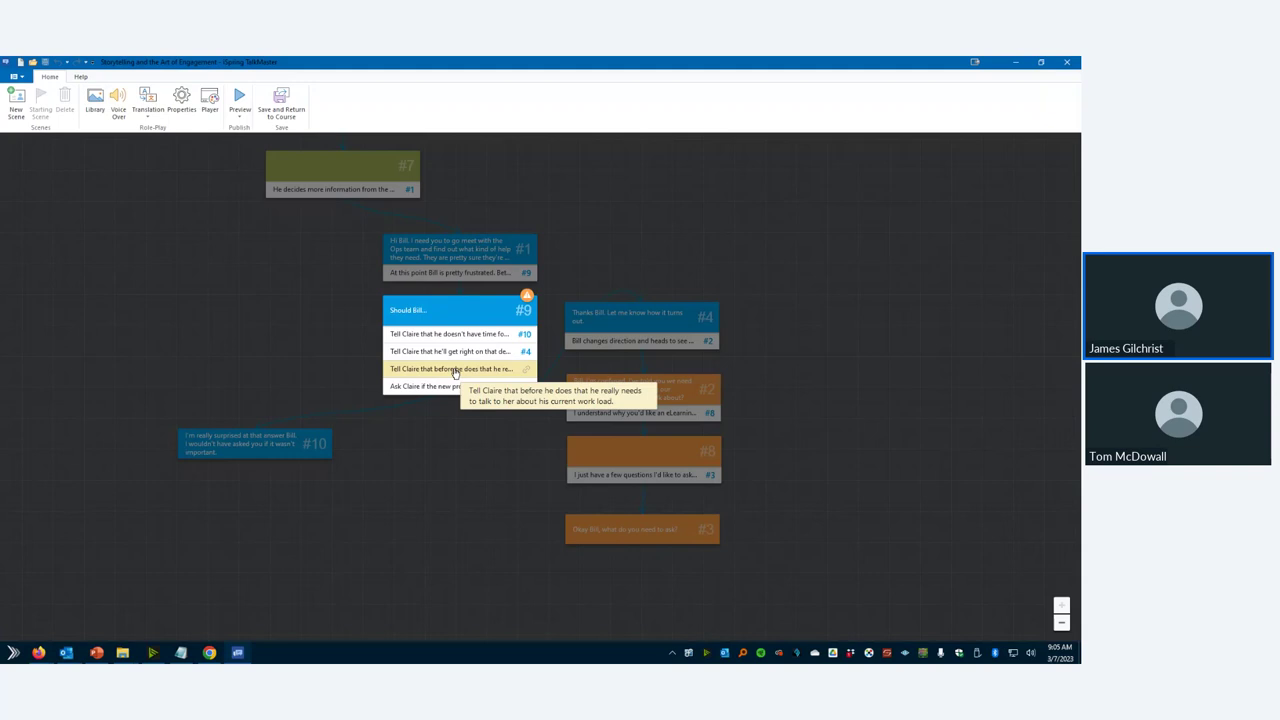
{"action": "left_click_drag", "start_coordinate": [455, 373], "coordinate": [180, 341]}
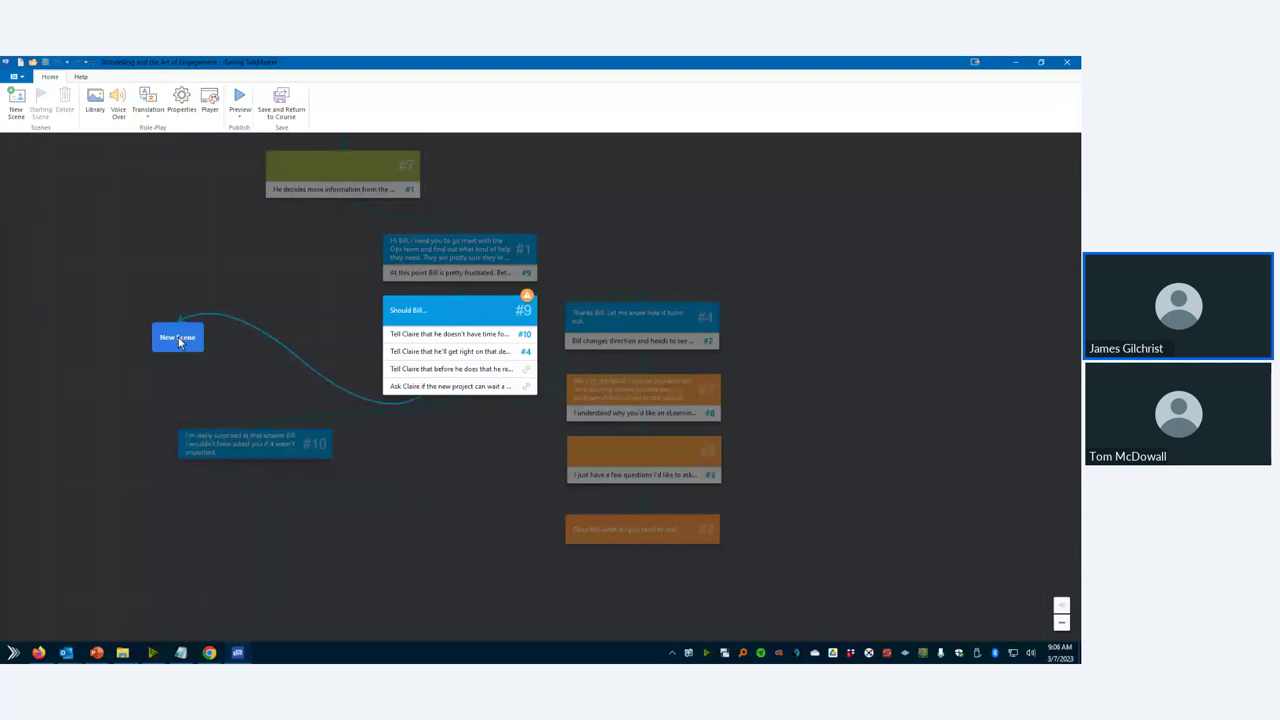
{"action": "left_click", "coordinate": [180, 341]}
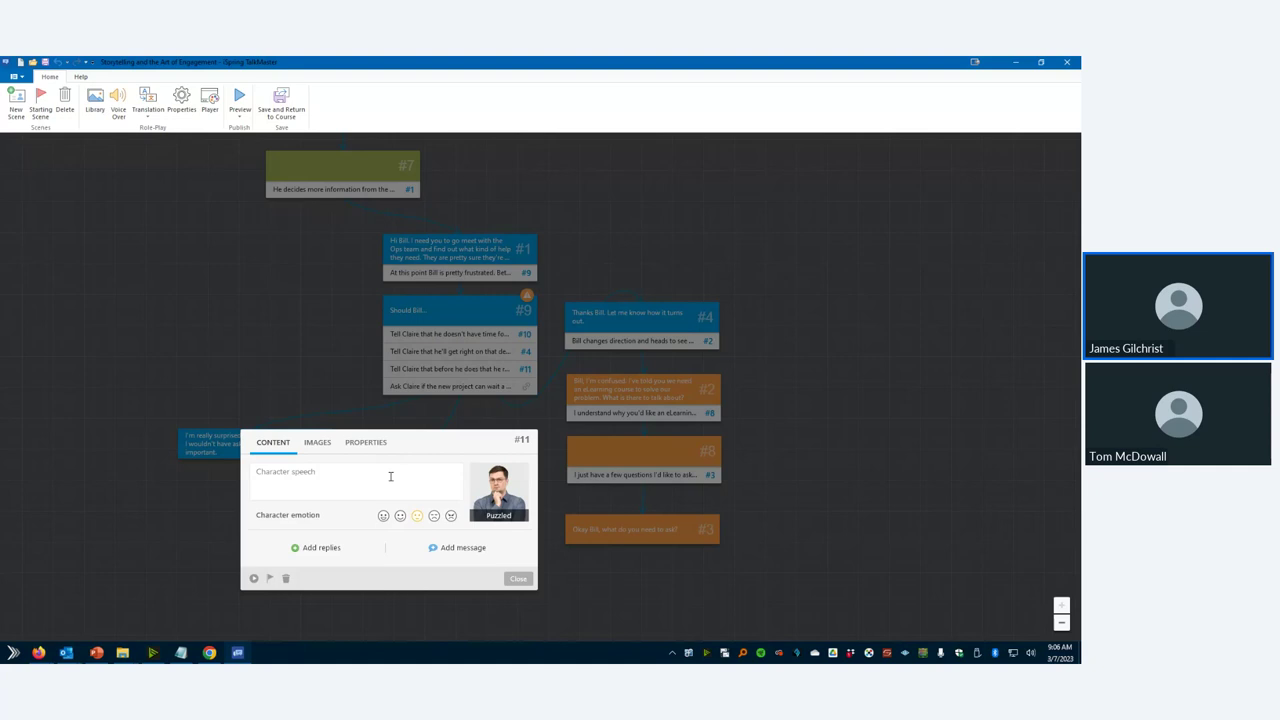
Step: Close the empty scene #11's content editor to return to the scene map
{"action": "left_click", "coordinate": [311, 343]}
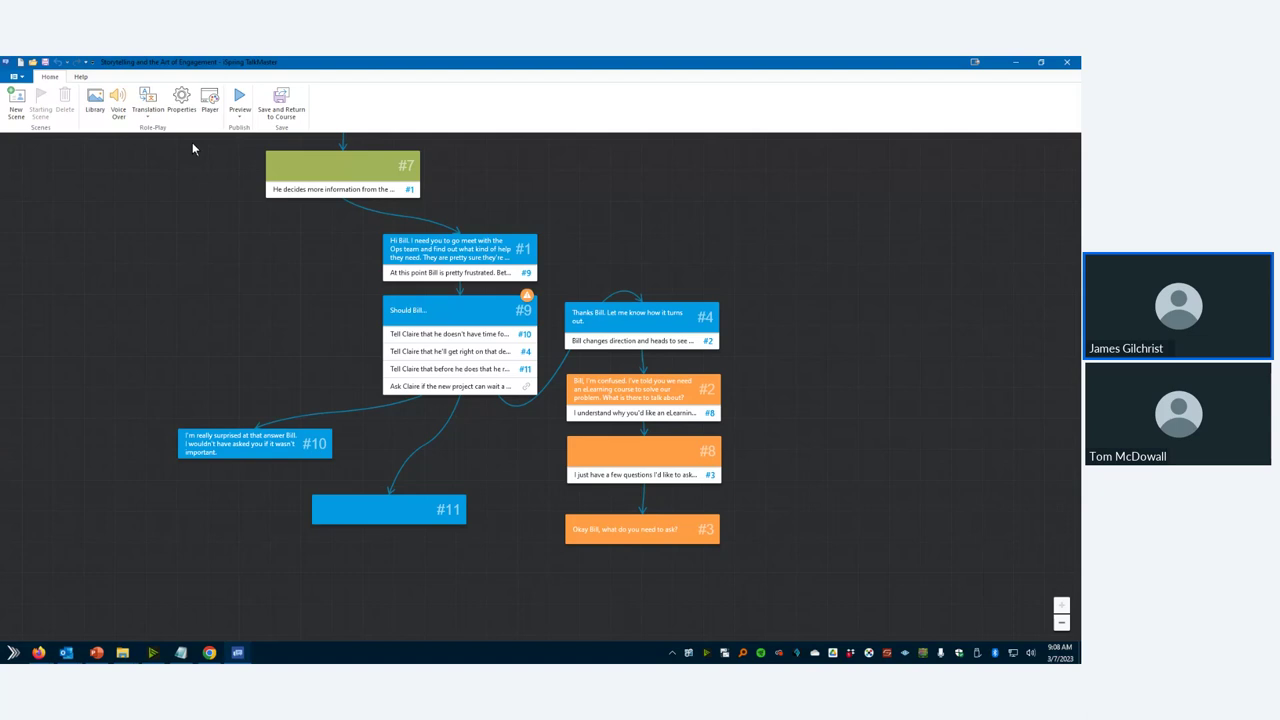
Step: Show the Translation menu's Export Text and Import Text options on the Home ribbon
{"action": "left_click", "coordinate": [148, 110]}
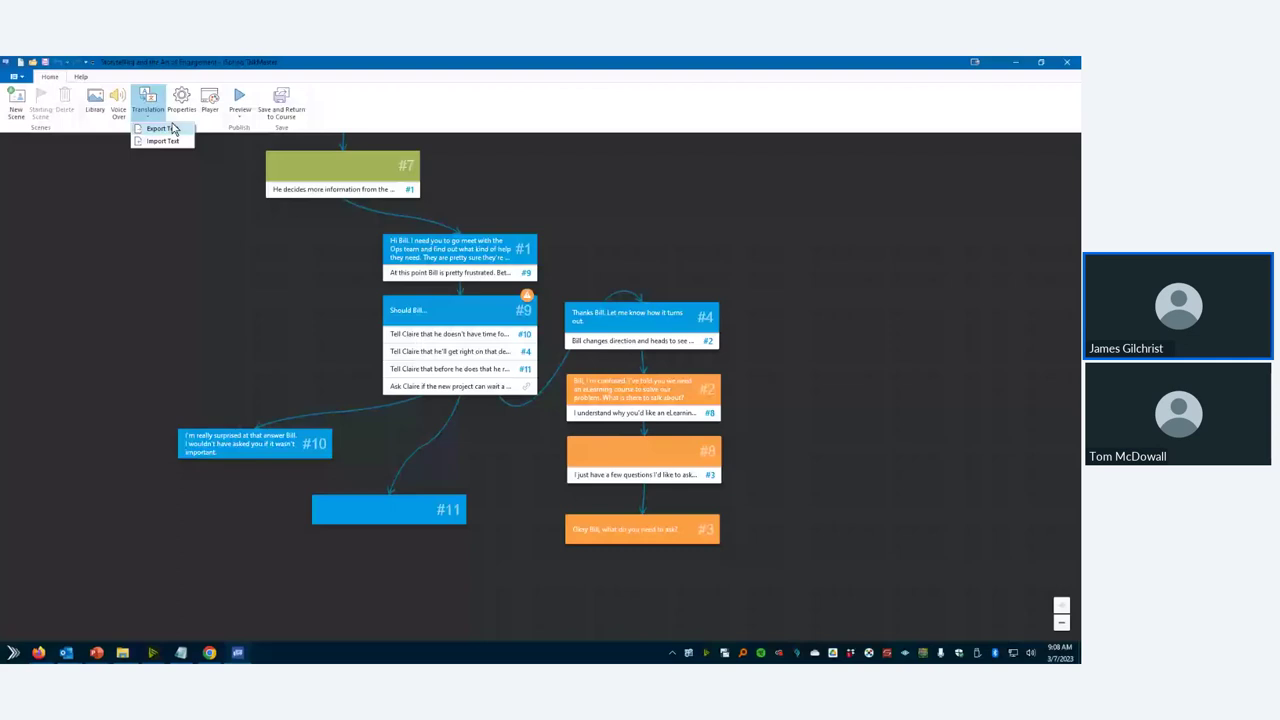
{"action": "mouse_move", "coordinate": [210, 653]}
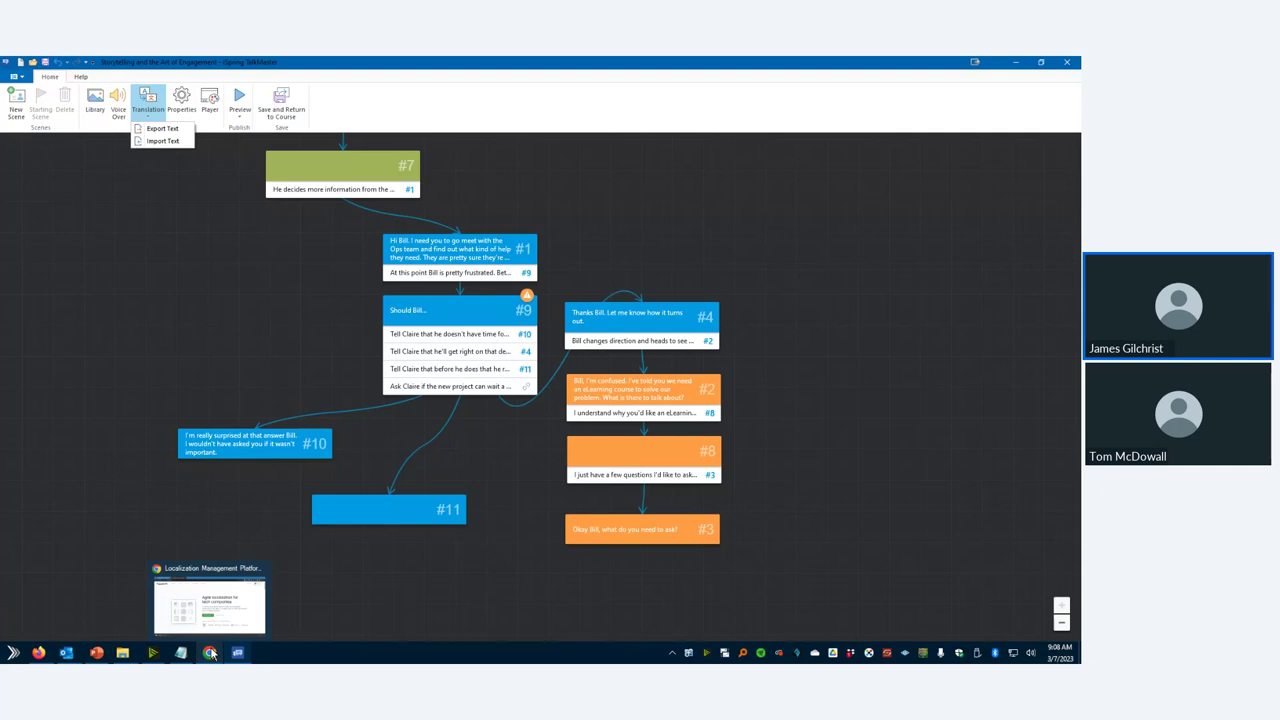
Step: Review Crowdin's German proofreading strings down to the translated line 'Ich bin wirklich überrascht…'
{"action": "left_click", "coordinate": [210, 653]}
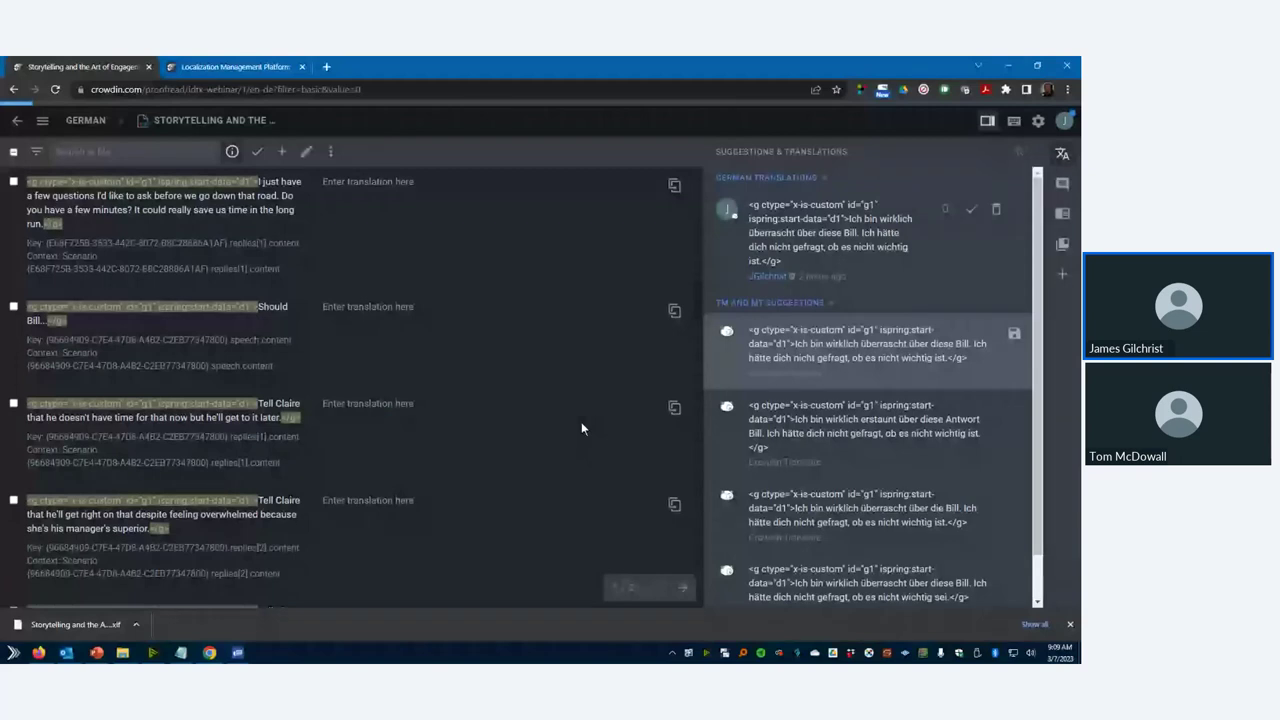
{"action": "scroll", "coordinate": [581, 428], "scroll_direction": "up", "scroll_amount": 3}
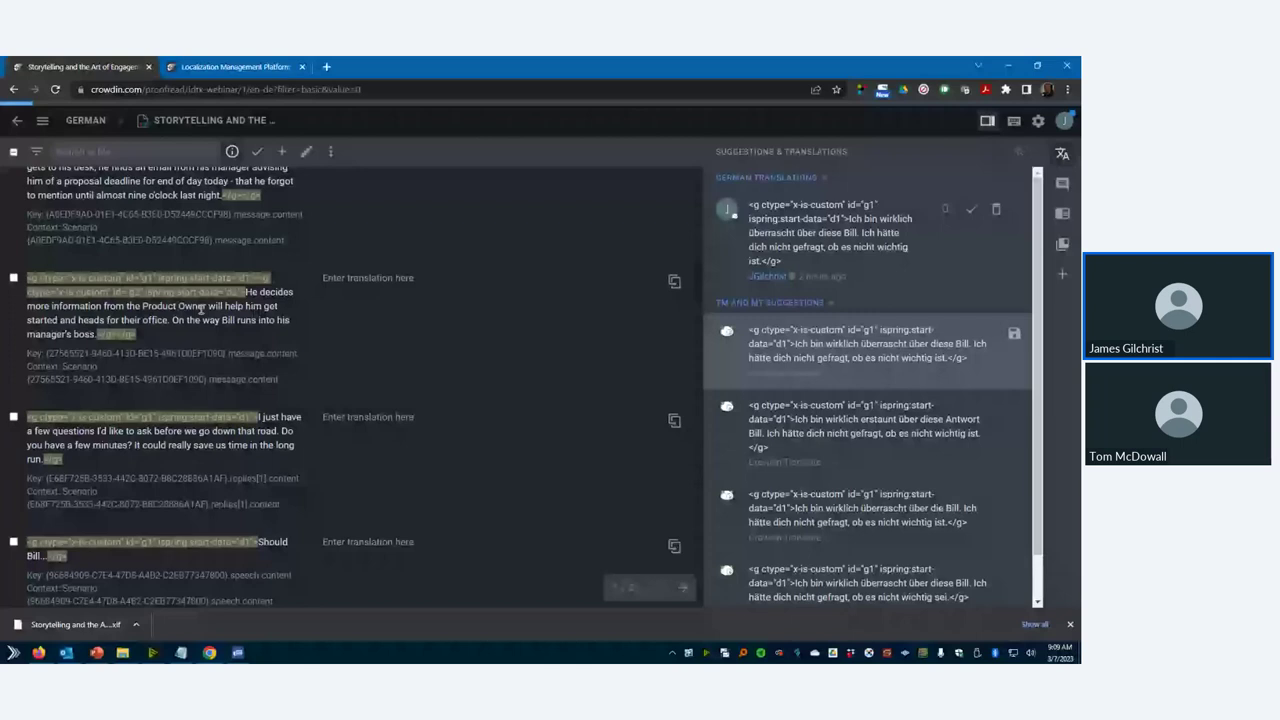
{"action": "scroll", "coordinate": [201, 309], "scroll_direction": "down", "scroll_amount": 5}
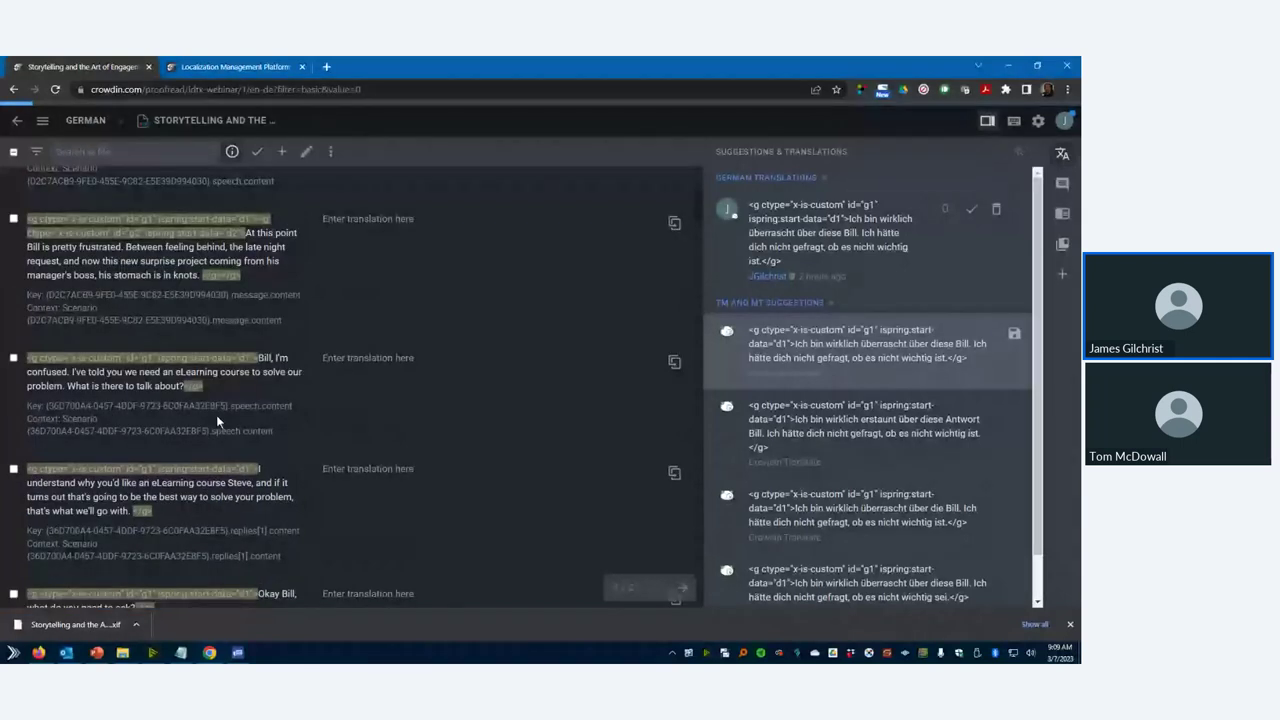
{"action": "scroll", "coordinate": [214, 409], "scroll_direction": "up", "scroll_amount": 5}
{"action": "scroll", "coordinate": [230, 385], "scroll_direction": "down", "scroll_amount": 2}
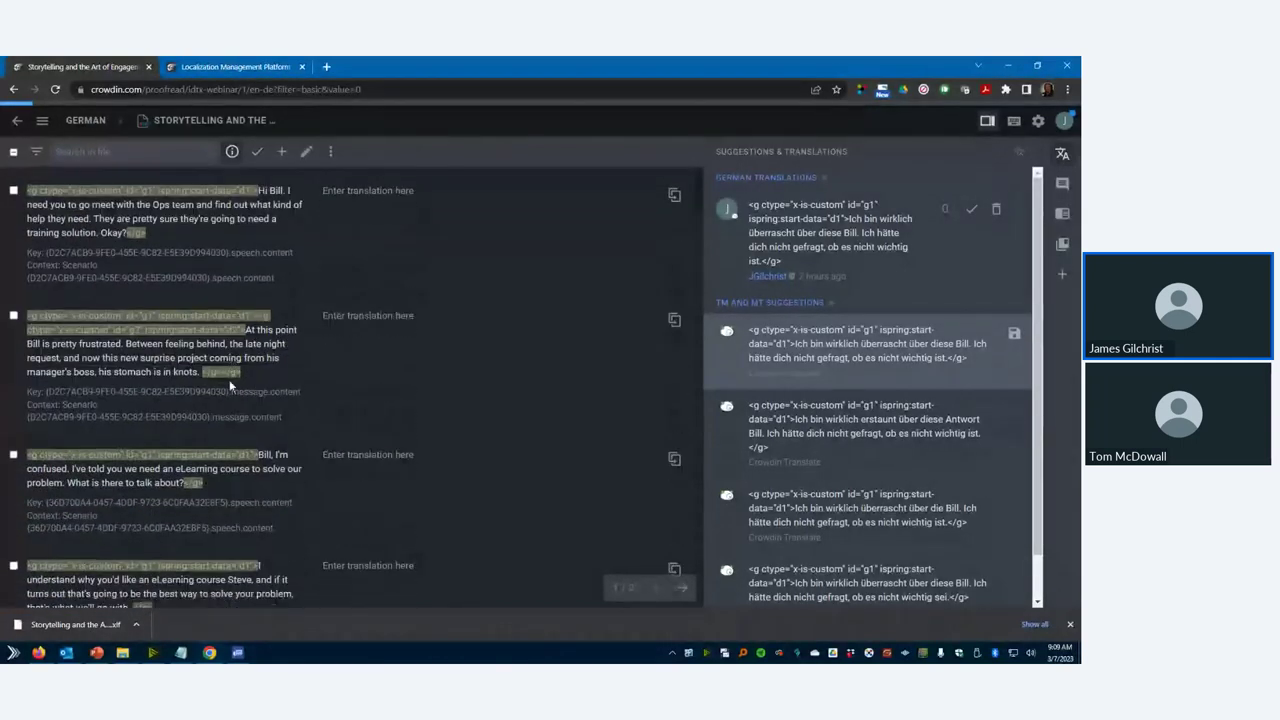
{"action": "scroll", "coordinate": [229, 385], "scroll_direction": "down", "scroll_amount": 1}
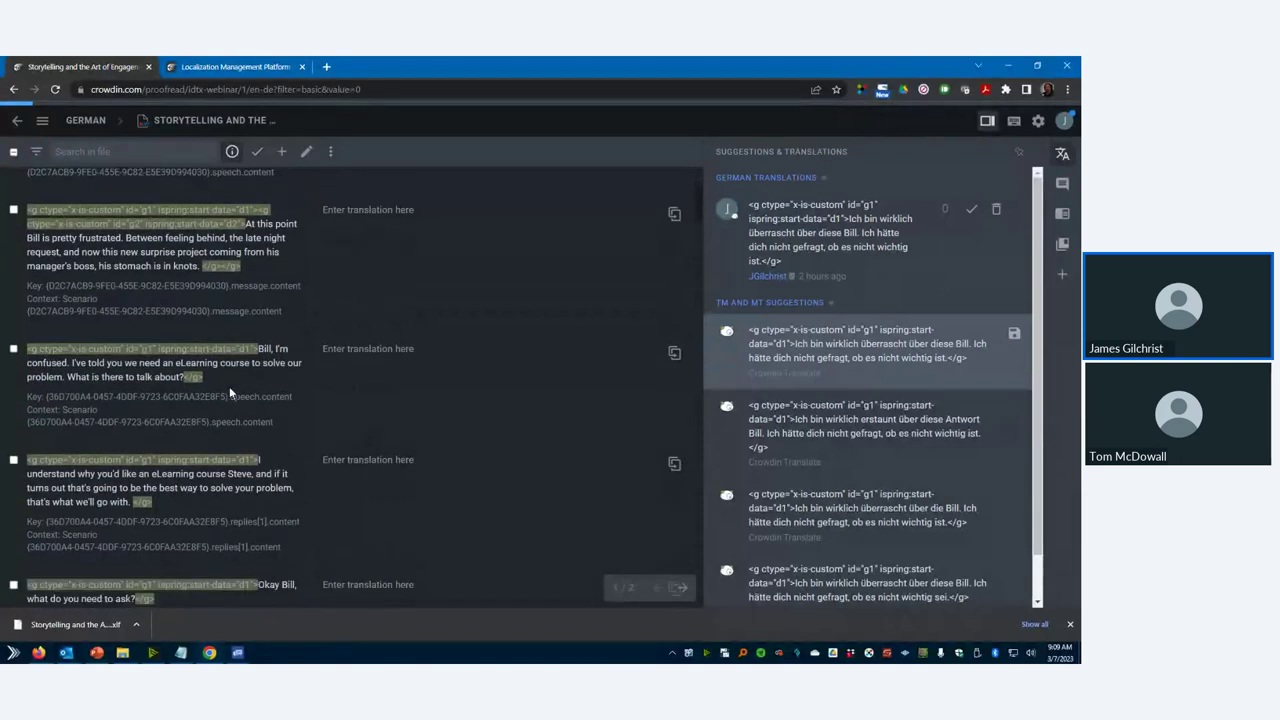
{"action": "scroll", "coordinate": [229, 386], "scroll_direction": "down", "scroll_amount": 1}
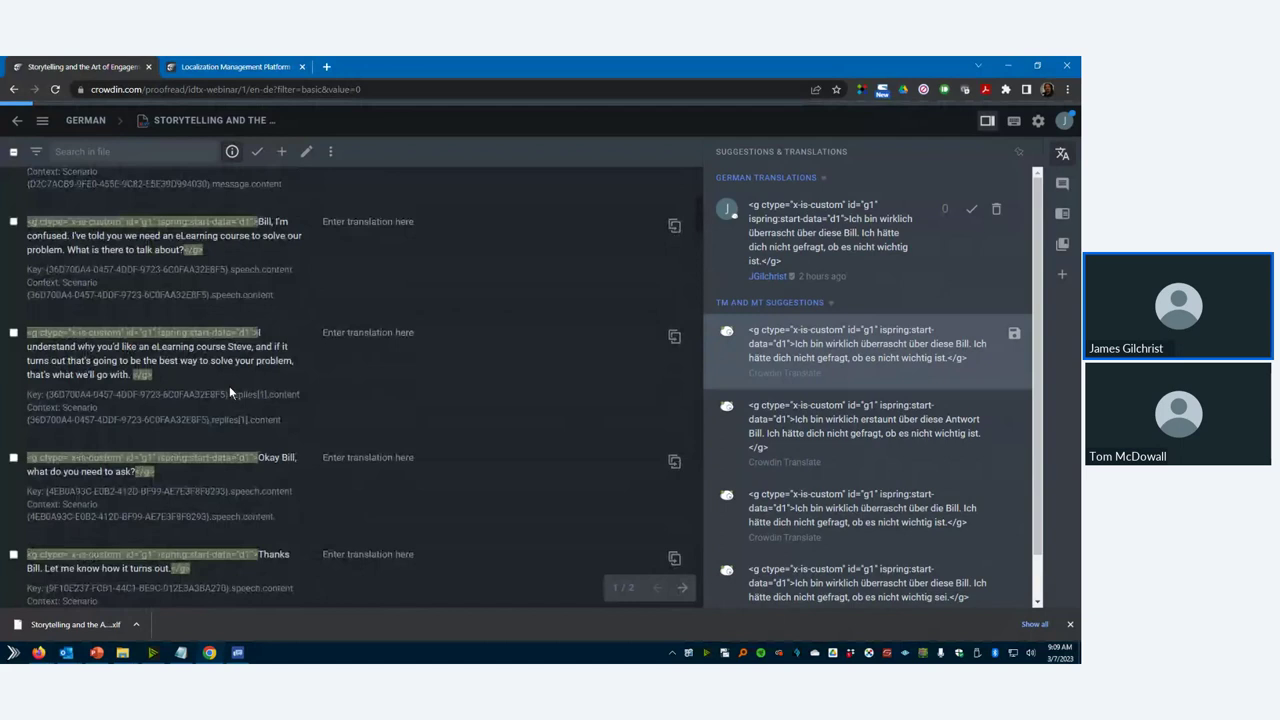
{"action": "scroll", "coordinate": [229, 386], "scroll_direction": "down", "scroll_amount": 5}
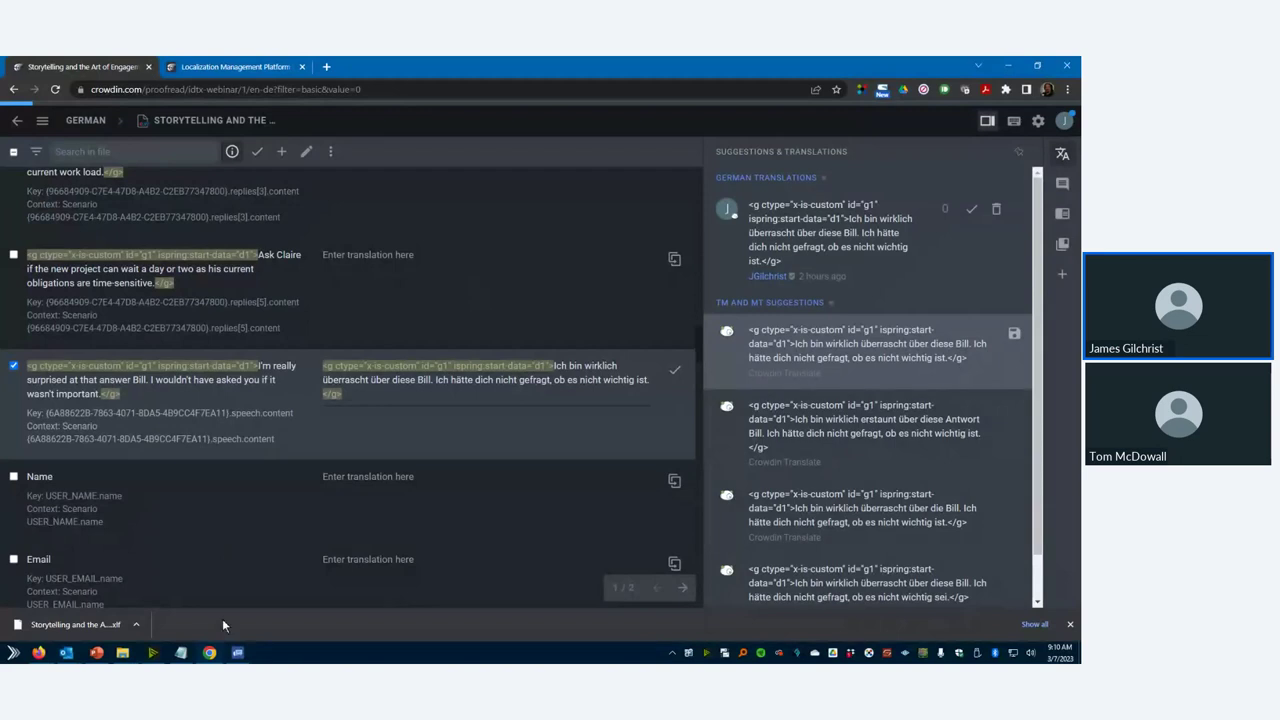
Step: Back in TalkMaster, drop down the Translation options for exporting or importing text
{"action": "left_click", "coordinate": [238, 653]}
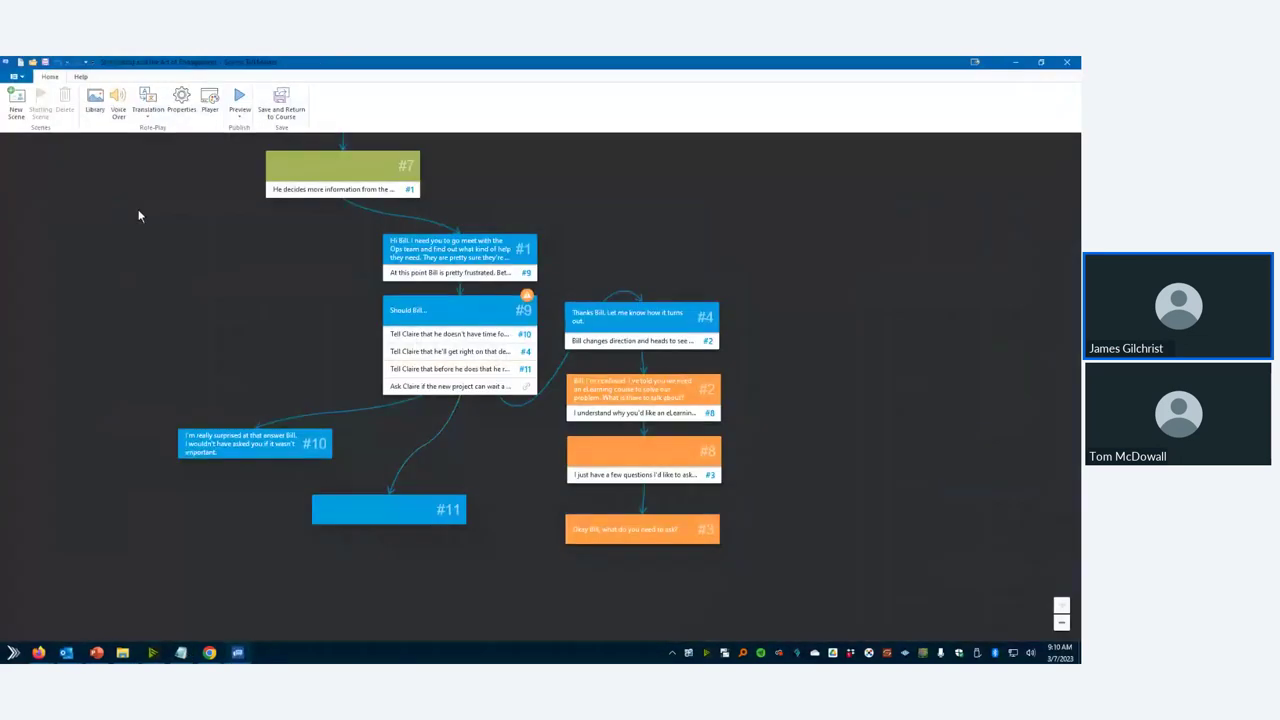
{"action": "left_click", "coordinate": [148, 118]}
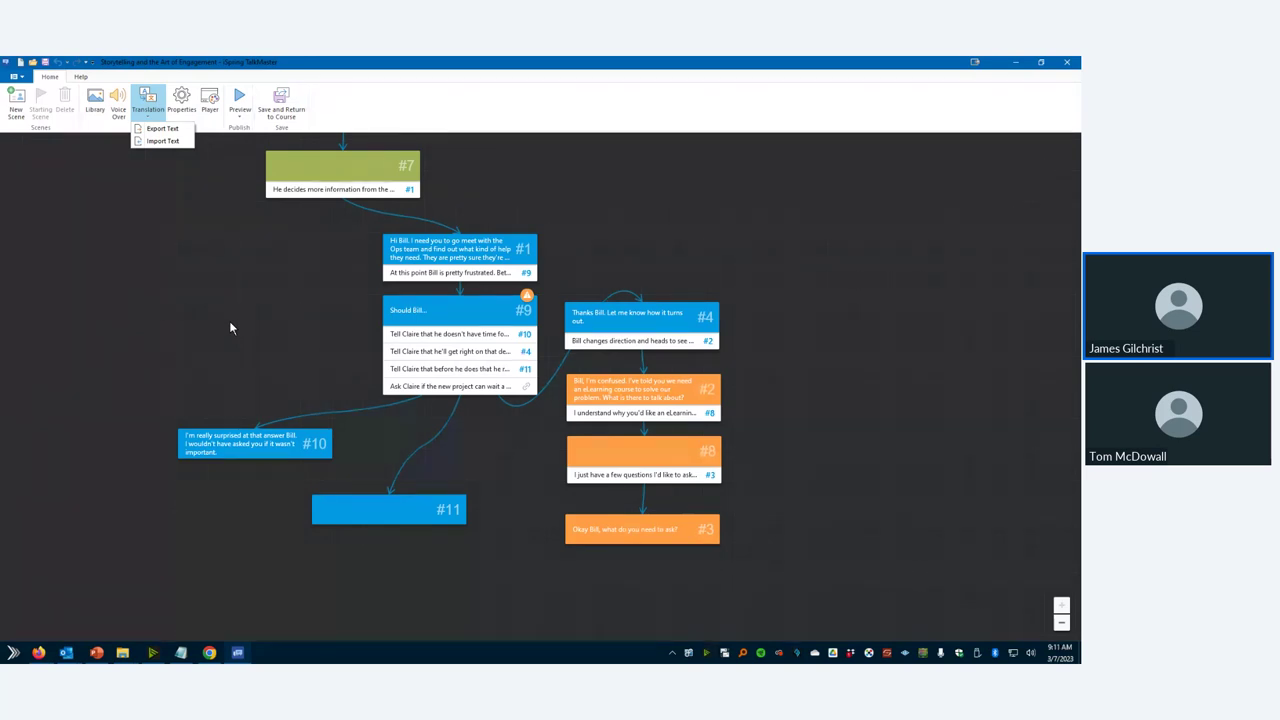
Step: Save the Bill role-play and return to PowerPoint, where slide 13 now holds it
{"action": "left_click", "coordinate": [283, 103]}
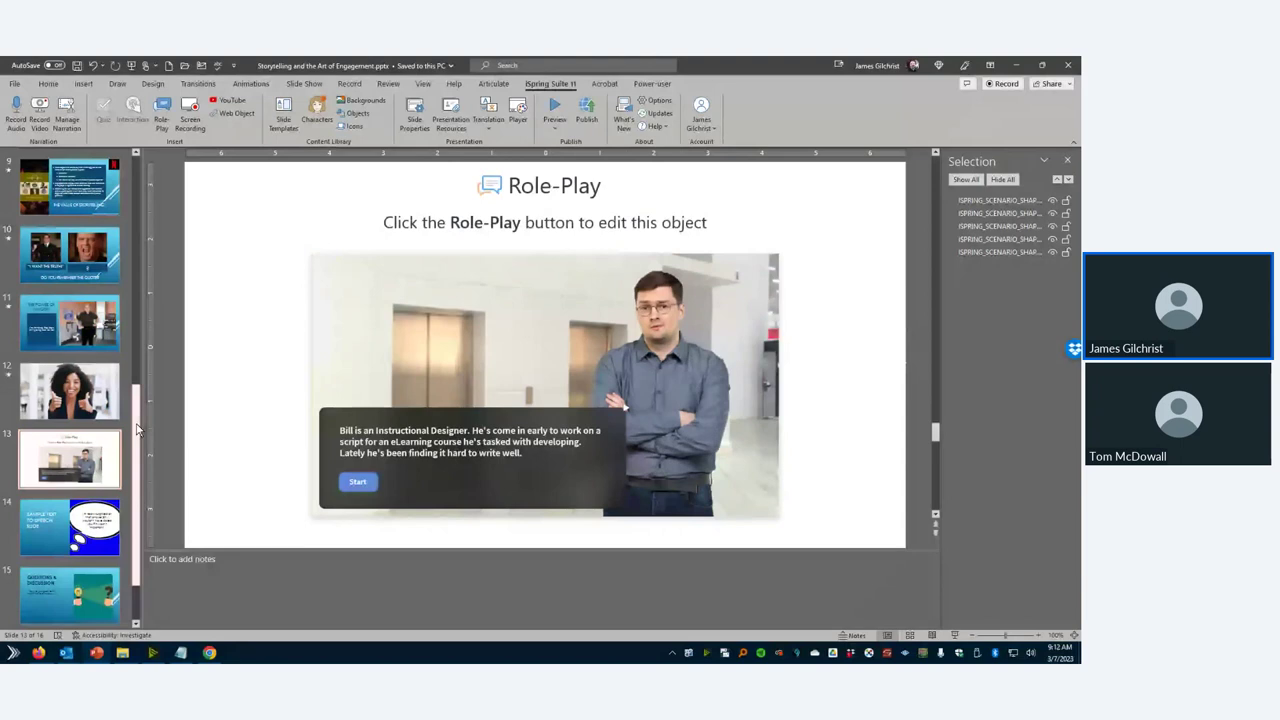
Step: Move from the sample text-to-speech slide 14 to slide 15, 'Questions & Discussion'
{"action": "scroll", "coordinate": [95, 480], "scroll_direction": "down", "scroll_amount": 1}
{"action": "left_click", "coordinate": [95, 476]}
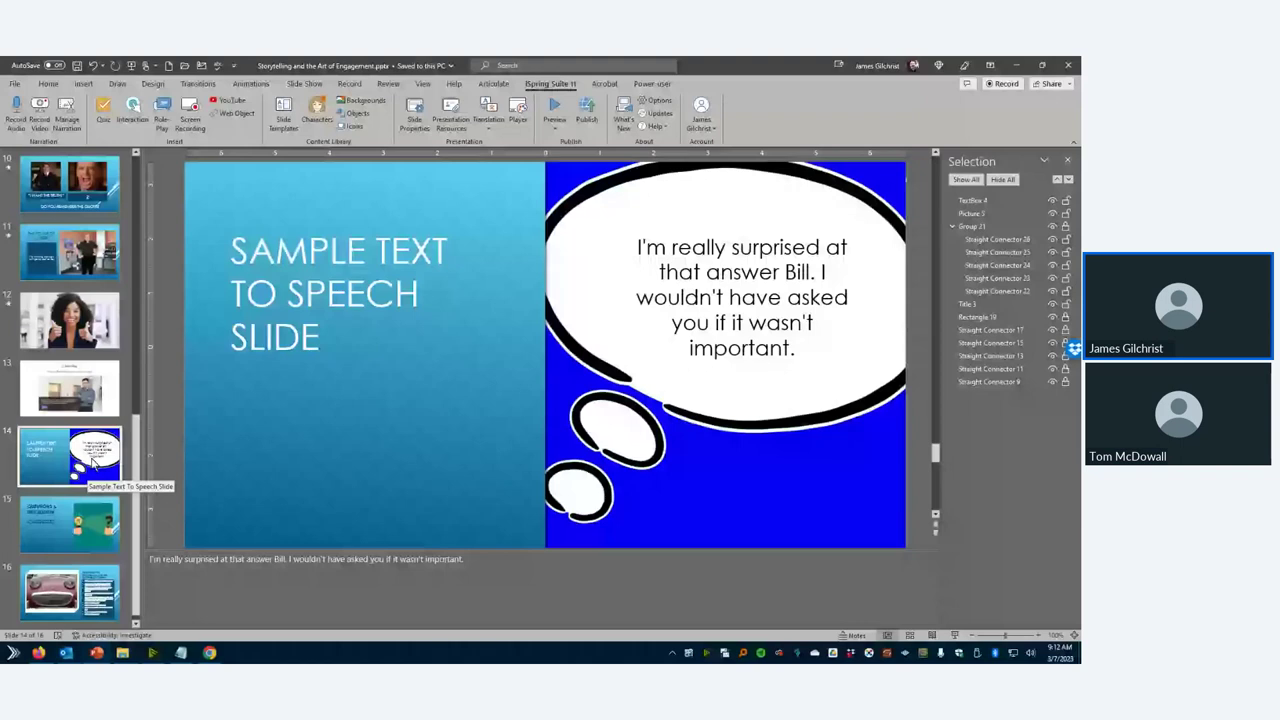
{"action": "key", "text": "Down"}
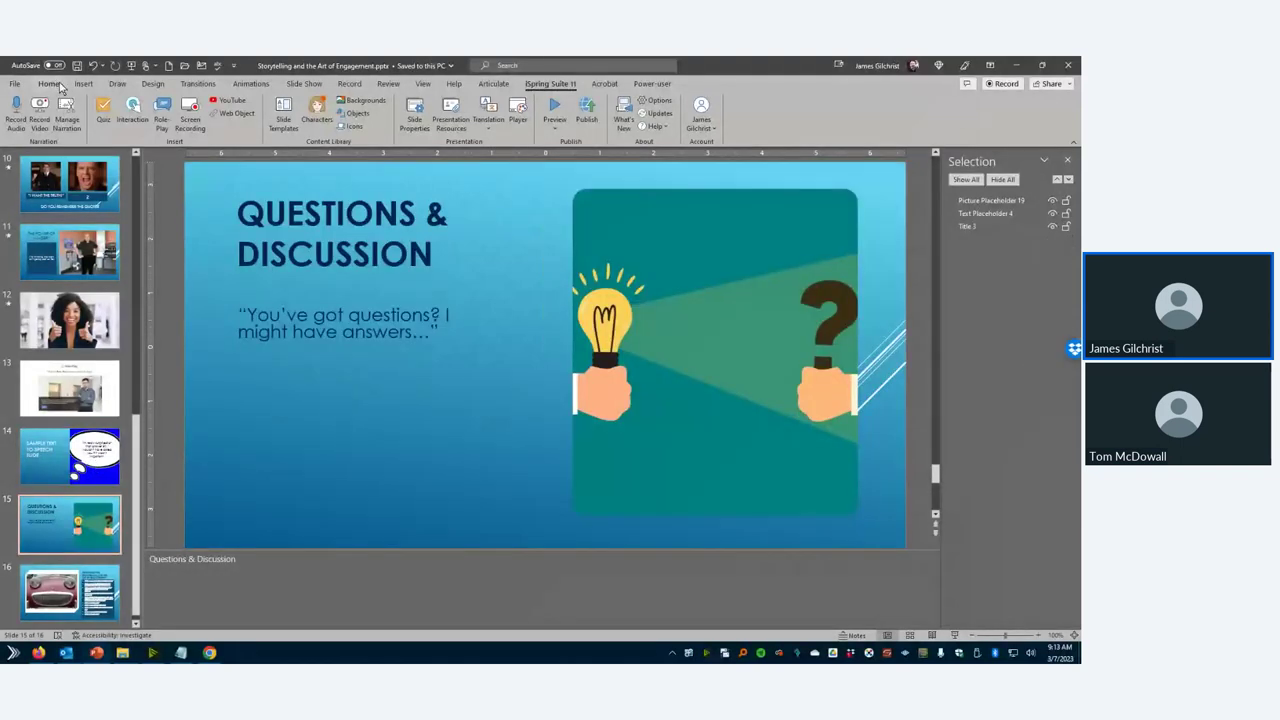
Step: Start the slideshow from the current Questions & Discussion slide
{"action": "left_click", "coordinate": [304, 84]}
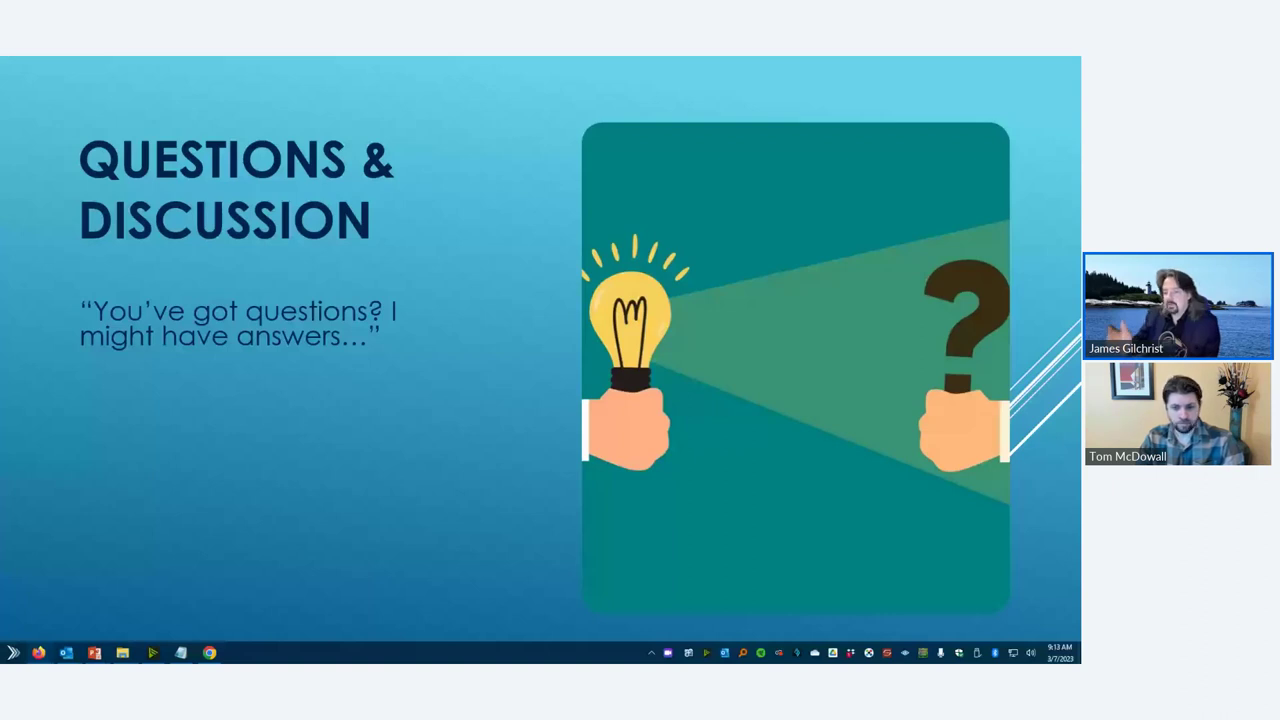
Step: Advance the show to the Resources for Storytelling and the Art of Engagement slide
{"action": "key", "text": "Right"}
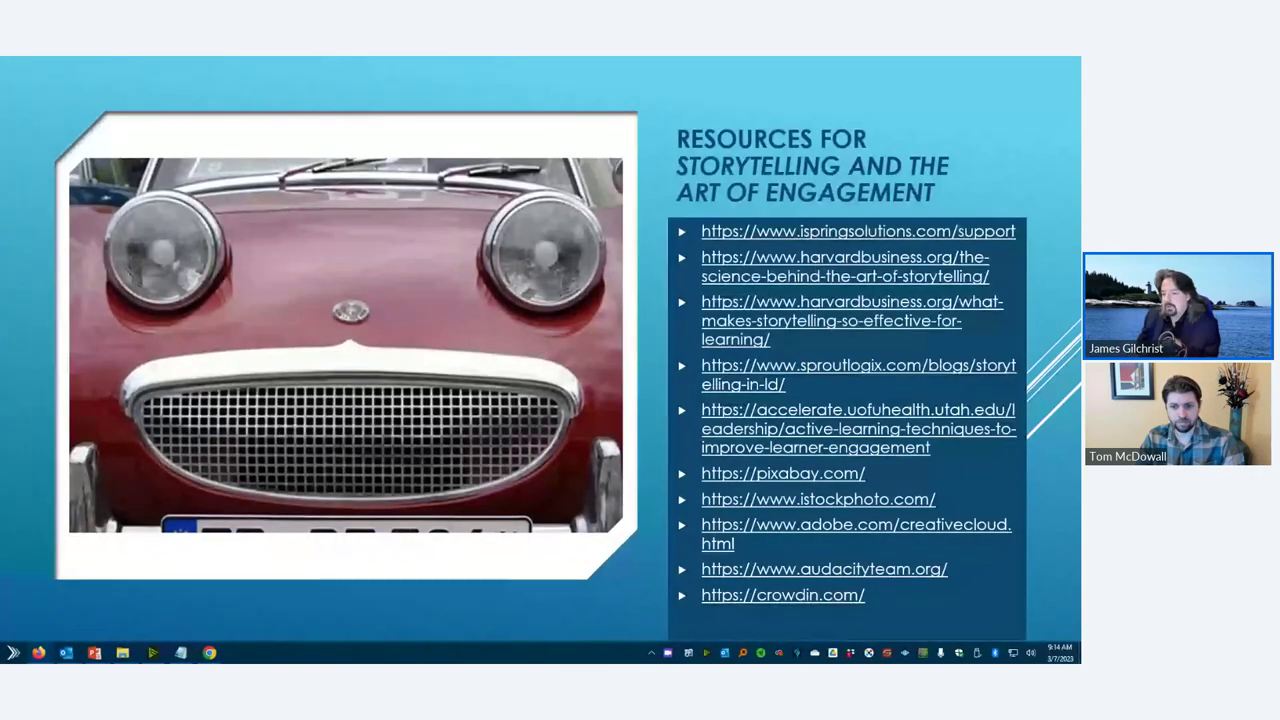